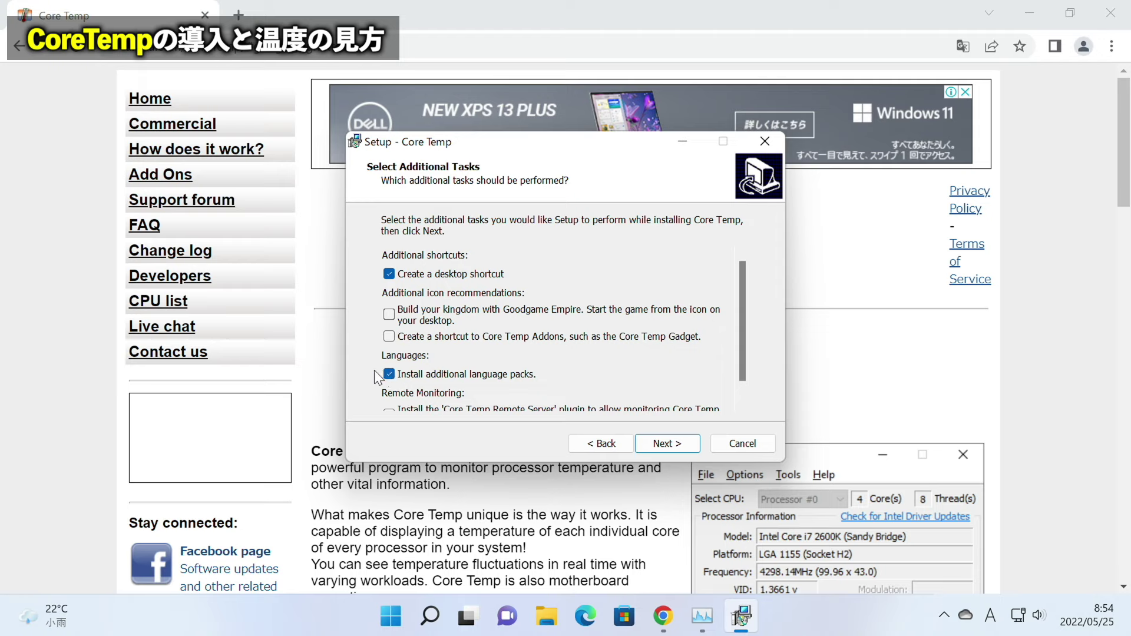
Keep the desktop shortcut and additional language packs selected, review the setup summary, and install Core Temp
scroll(389, 376, down, 1)
scroll(401, 356, up, 1)
click(664, 446)
drag(471, 331, 386, 253)
click(506, 308)
drag(573, 345, 334, 235)
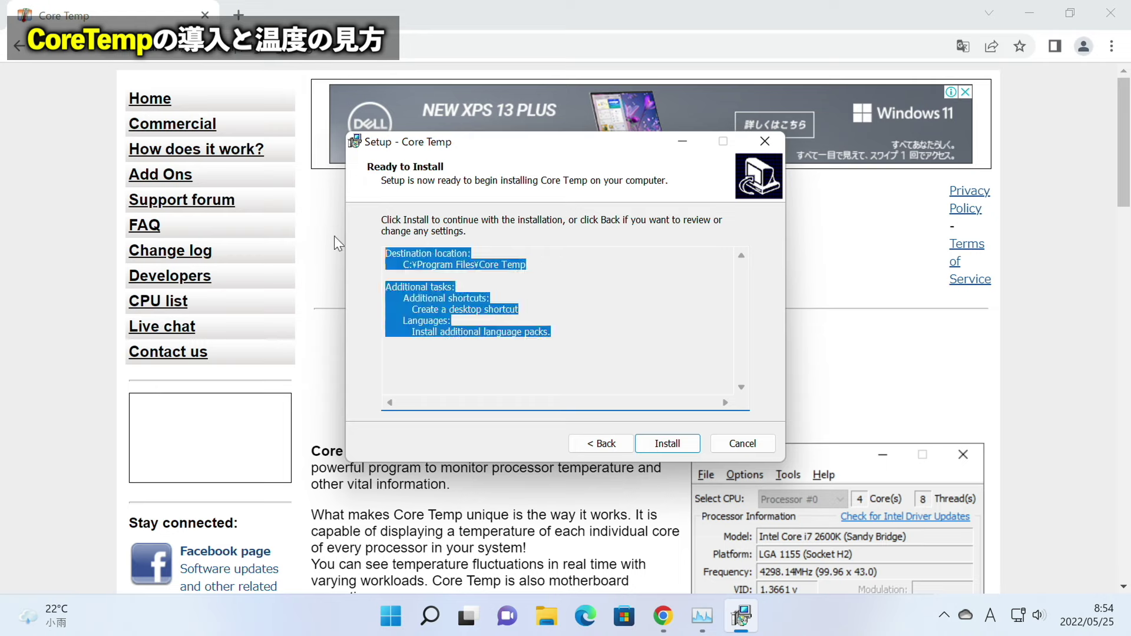
click(544, 345)
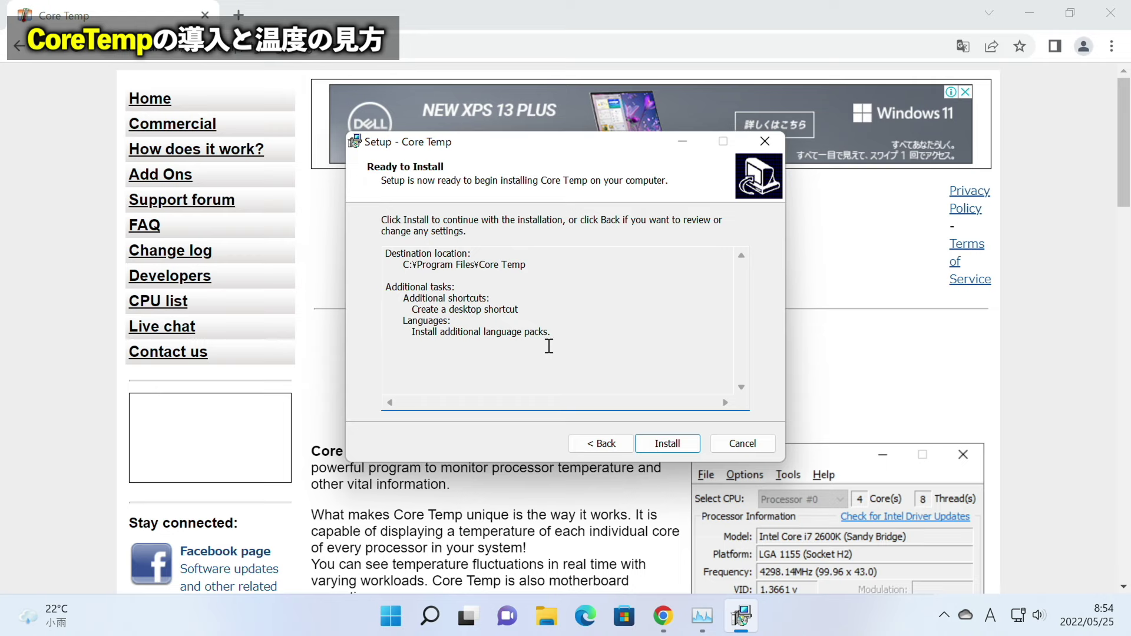
click(666, 446)
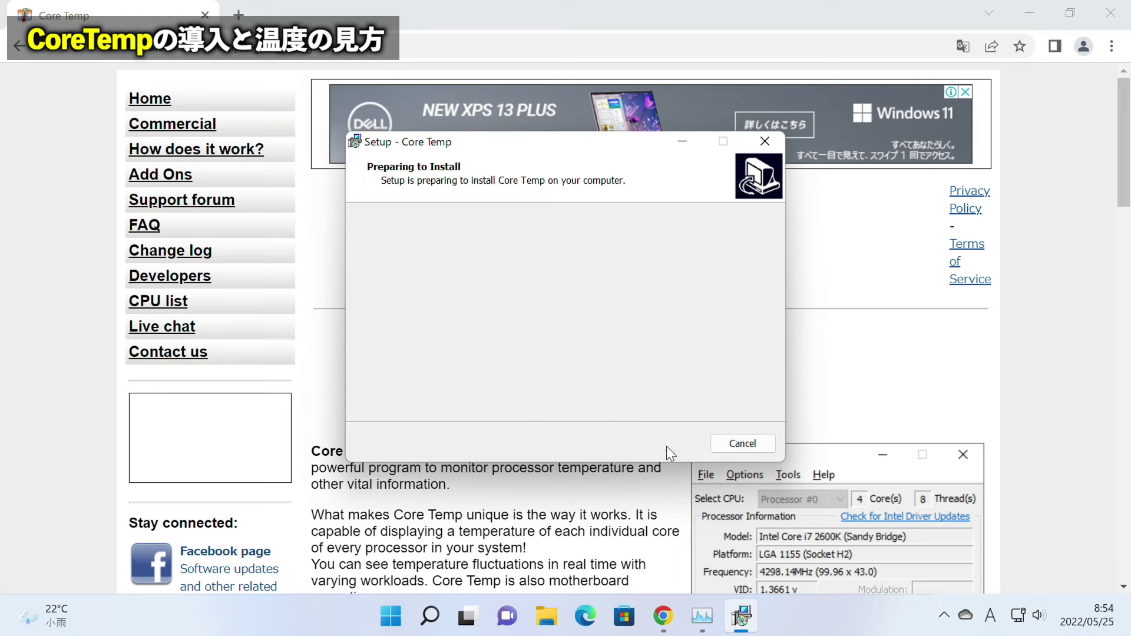
Finish the setup with View Readme.txt off and Launch Core Temp on, placing the launched window nearer the screen's centre
scroll(532, 306, down, 2)
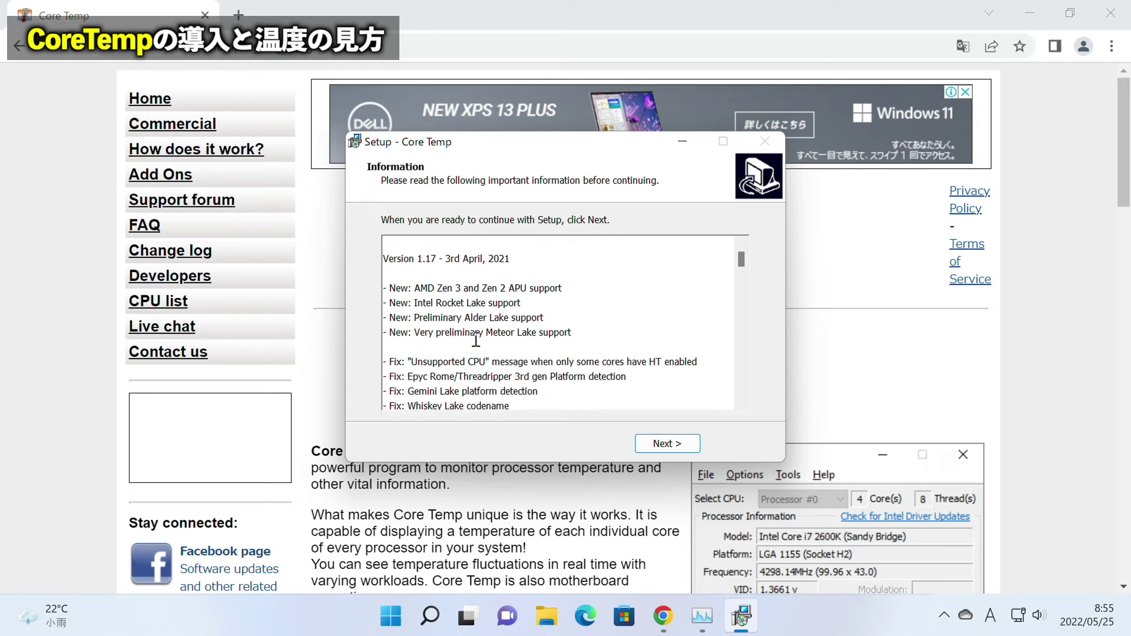
scroll(494, 312, up, 2)
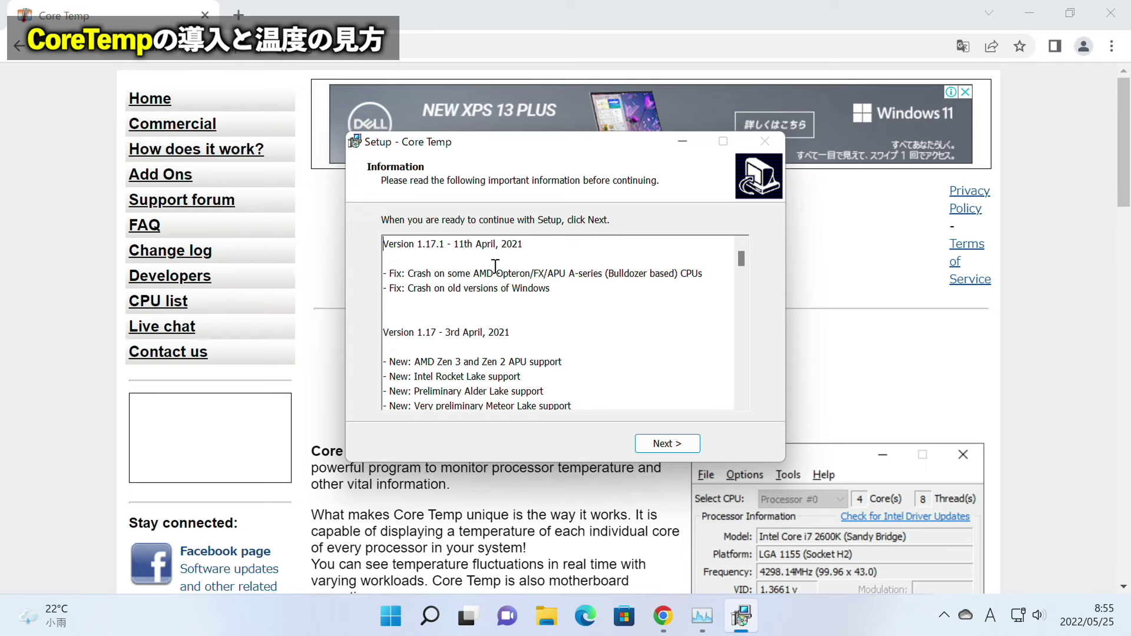
click(666, 444)
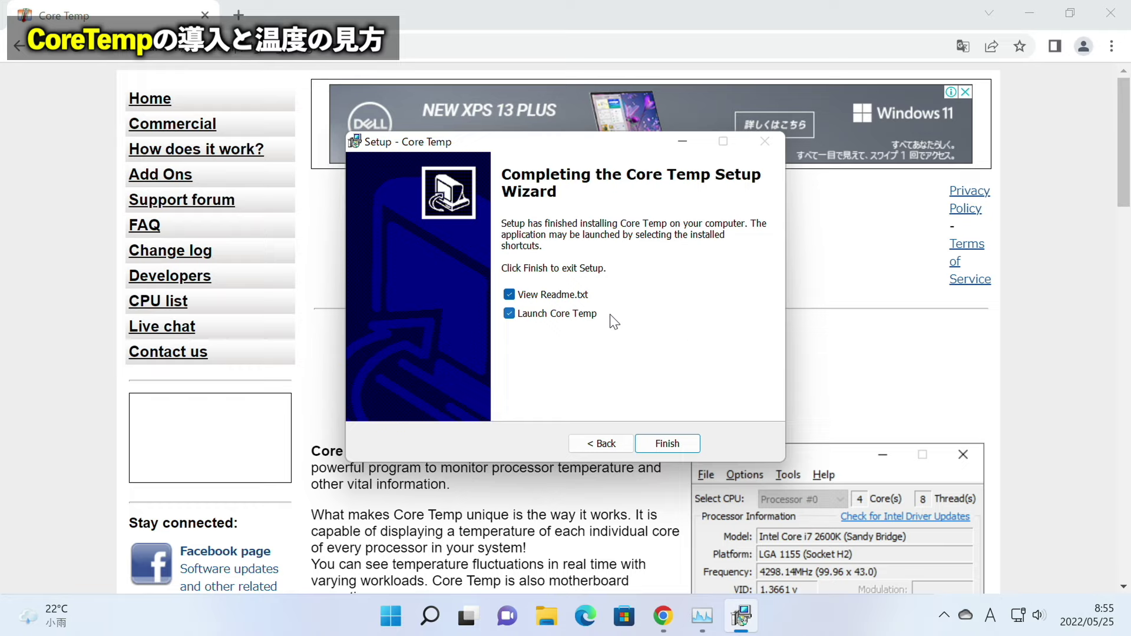
click(509, 294)
click(508, 314)
click(508, 313)
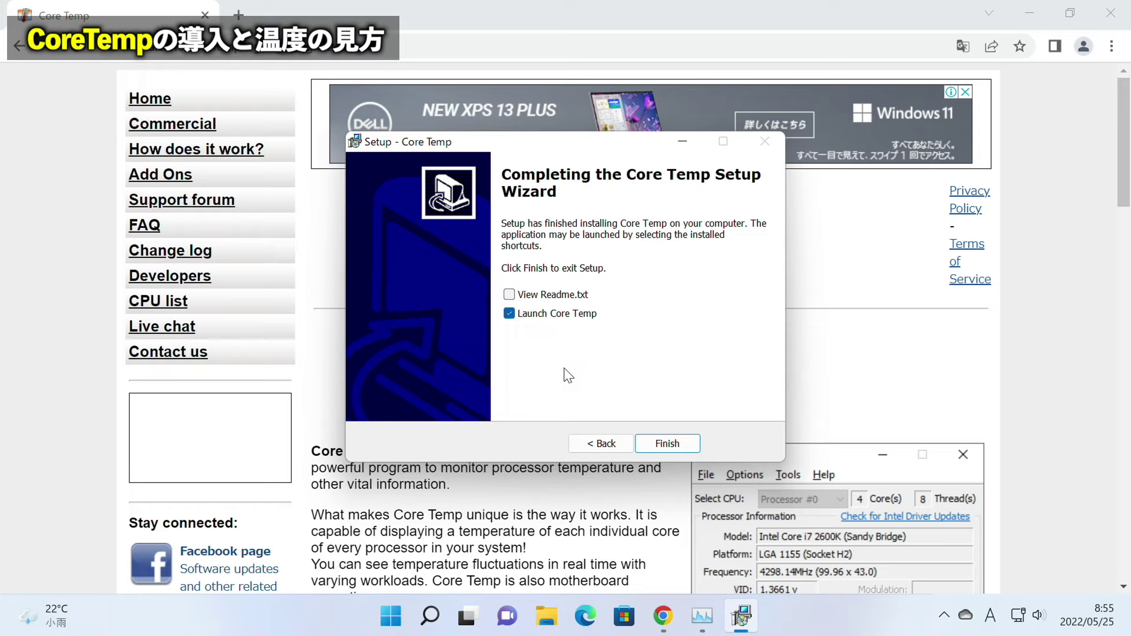
click(667, 443)
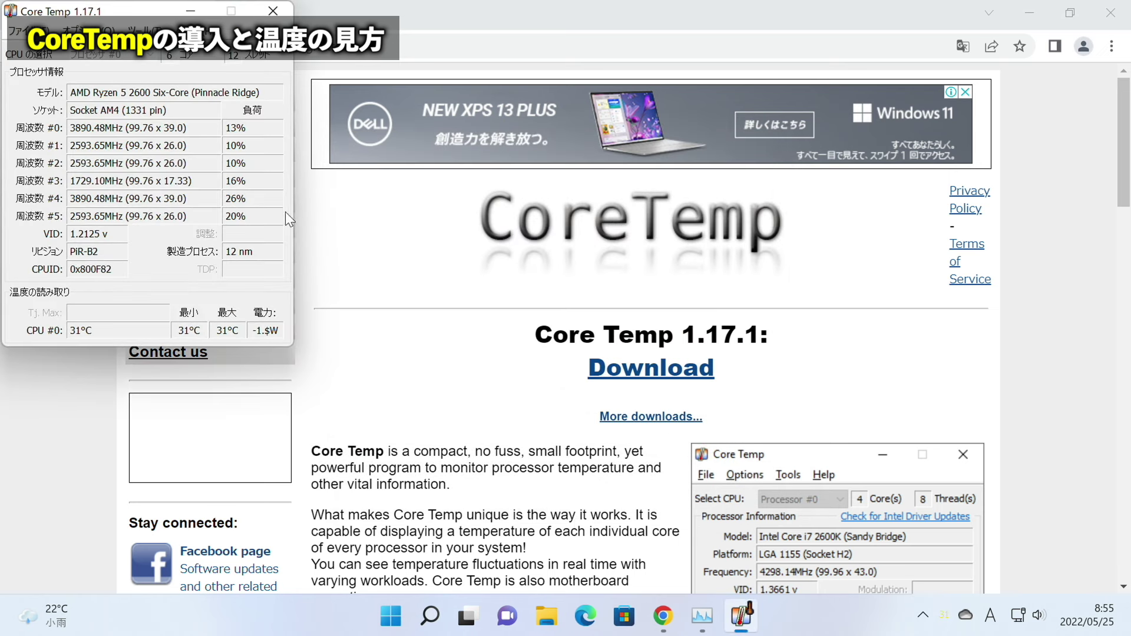
drag(139, 13, 522, 122)
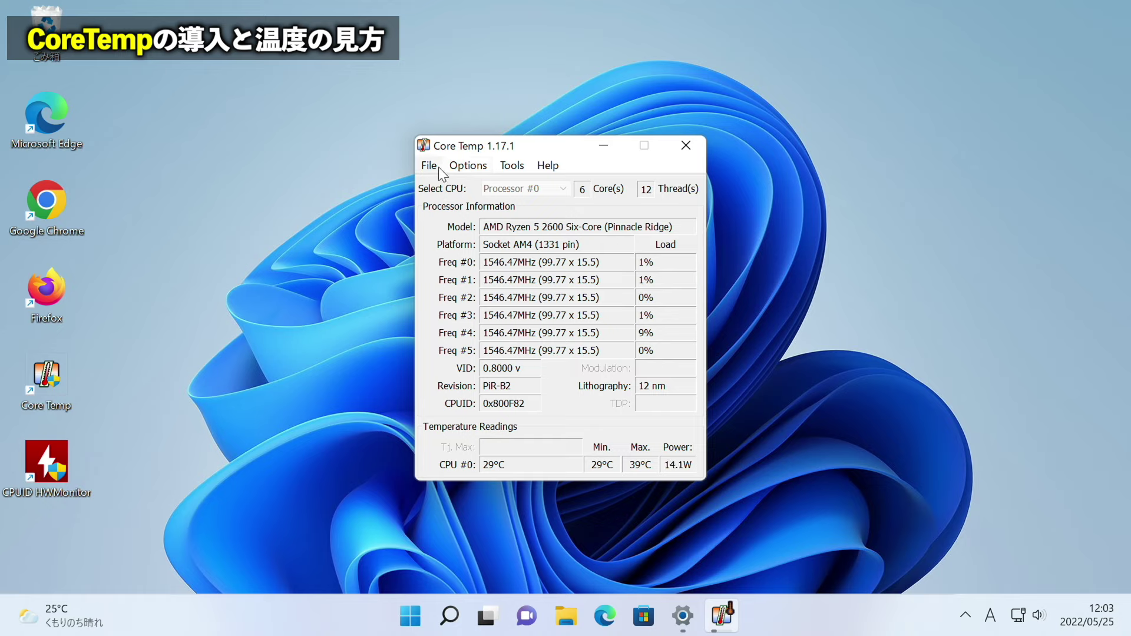
Set Core Temp's language to 日本語 in the general settings, apply the change and close the settings
click(469, 169)
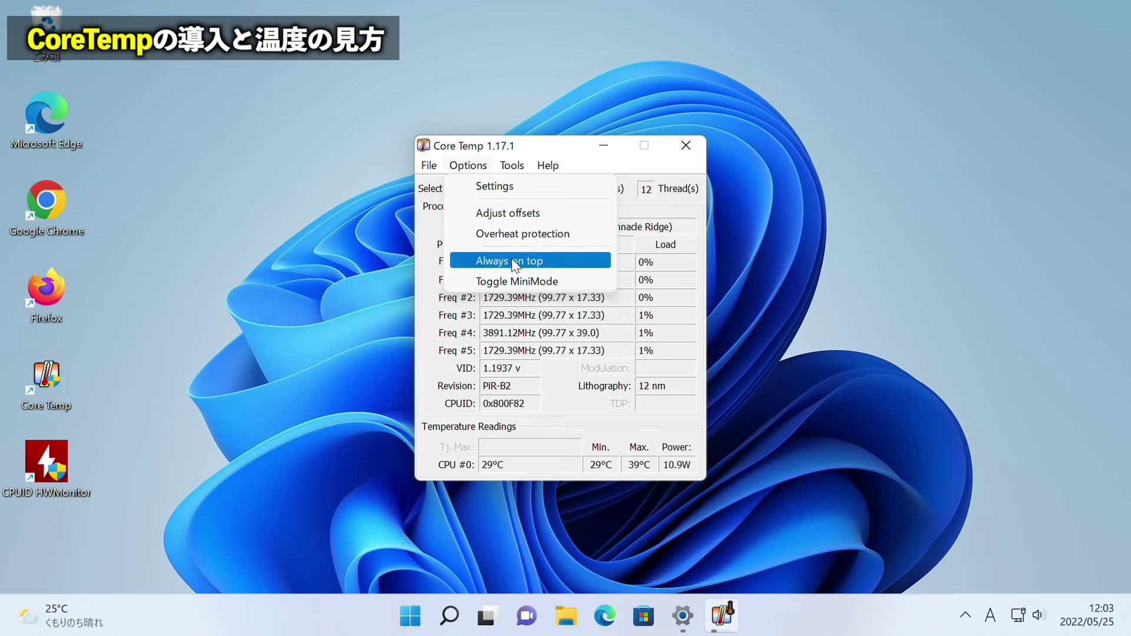
click(491, 187)
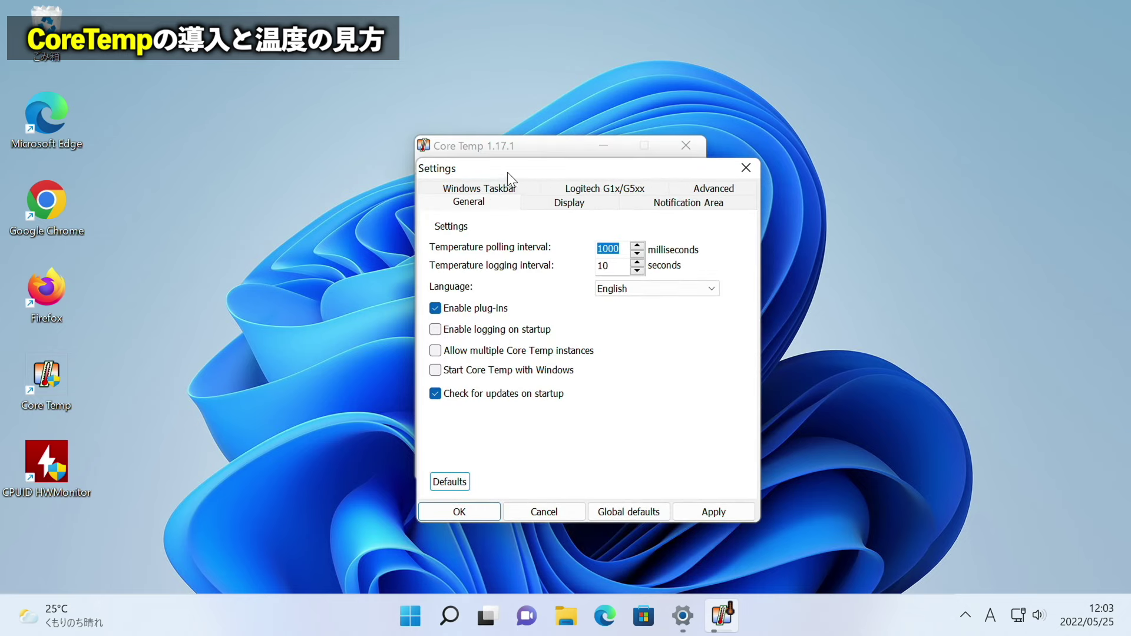
click(491, 191)
click(615, 202)
click(696, 200)
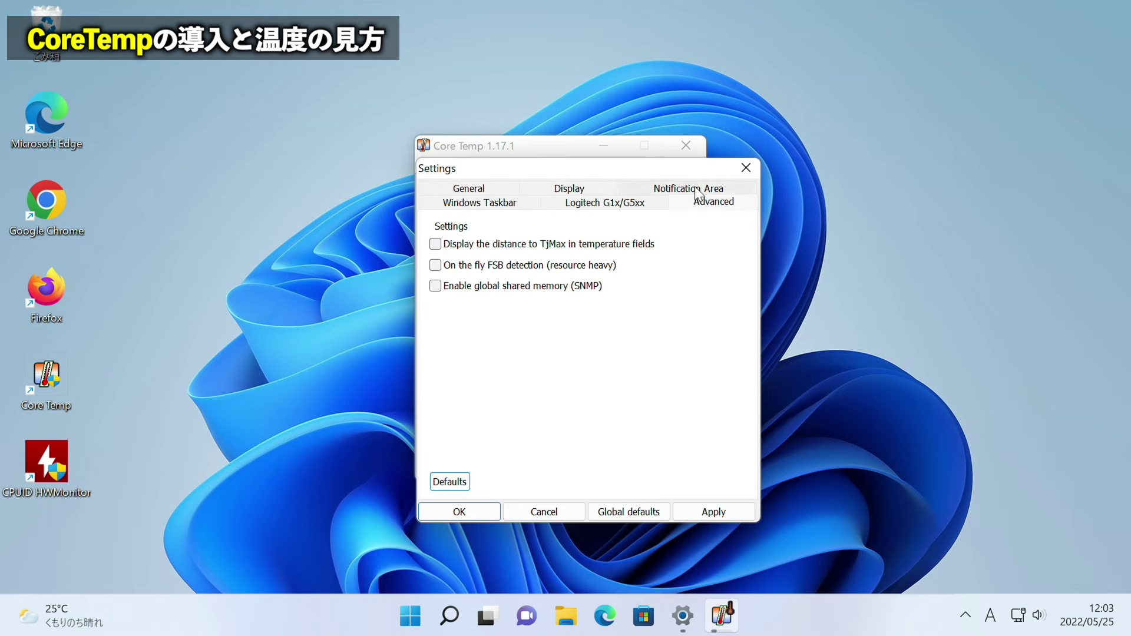
click(697, 192)
click(484, 188)
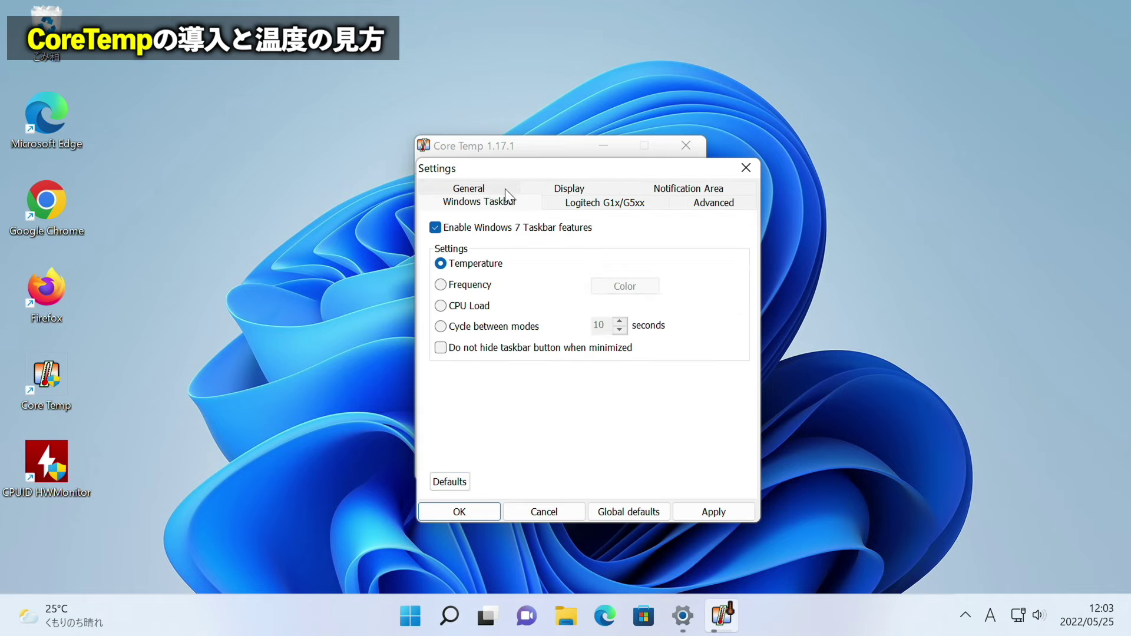
click(479, 187)
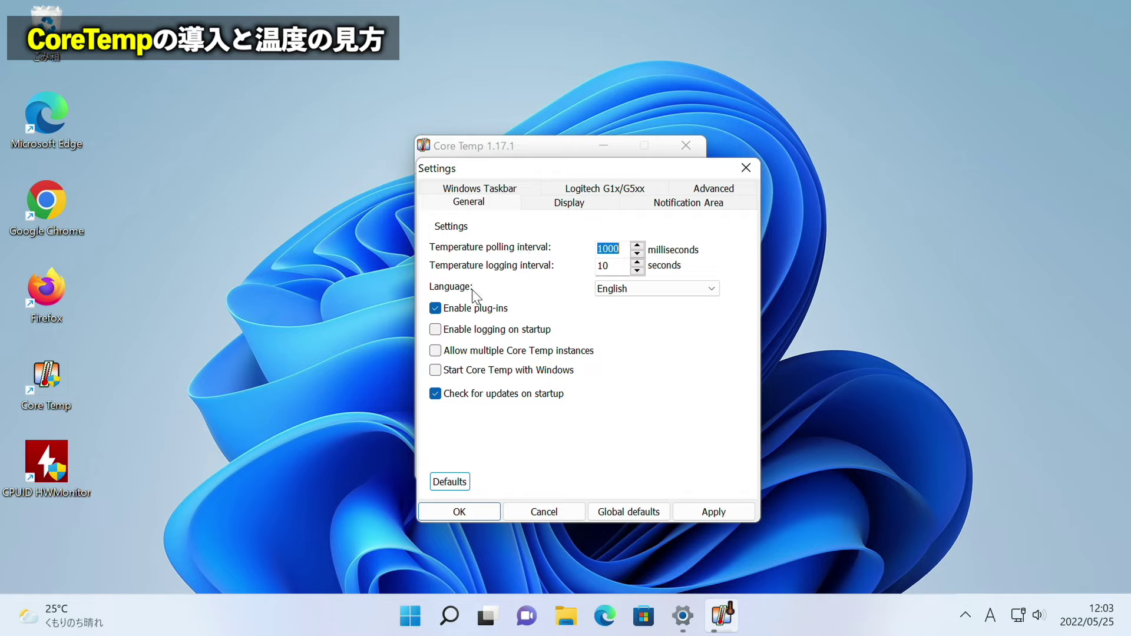
click(628, 288)
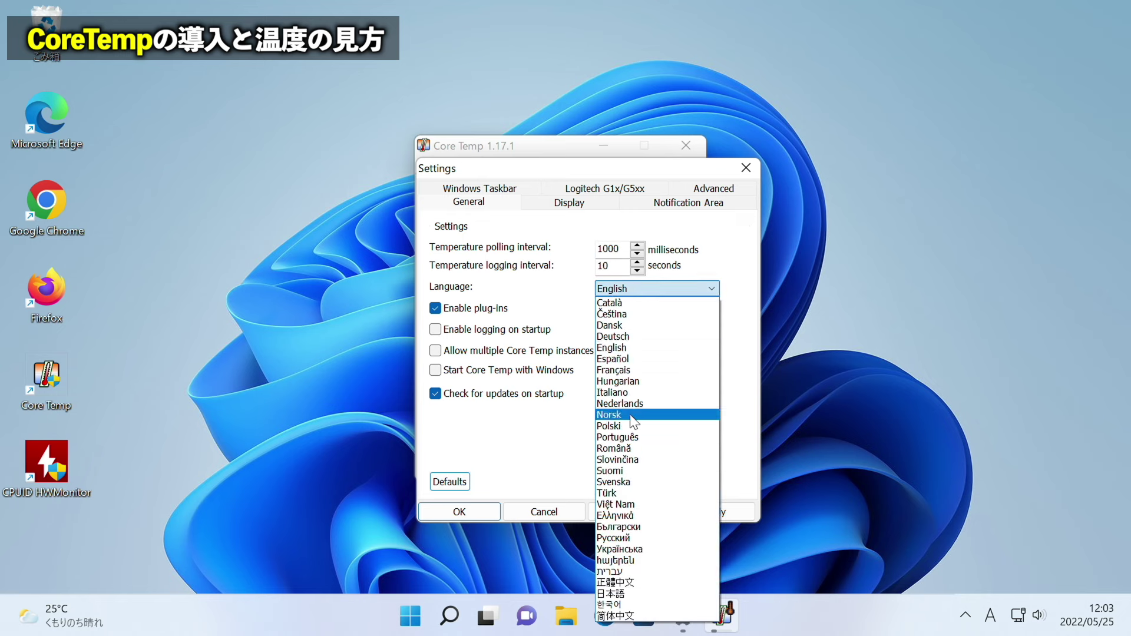
click(632, 593)
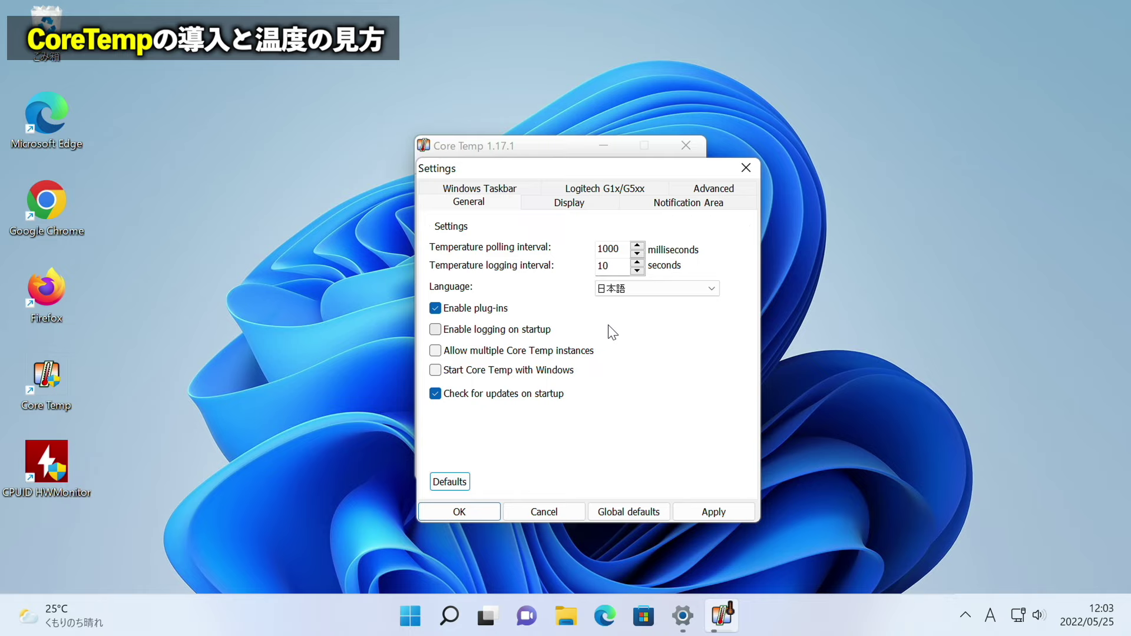
click(711, 511)
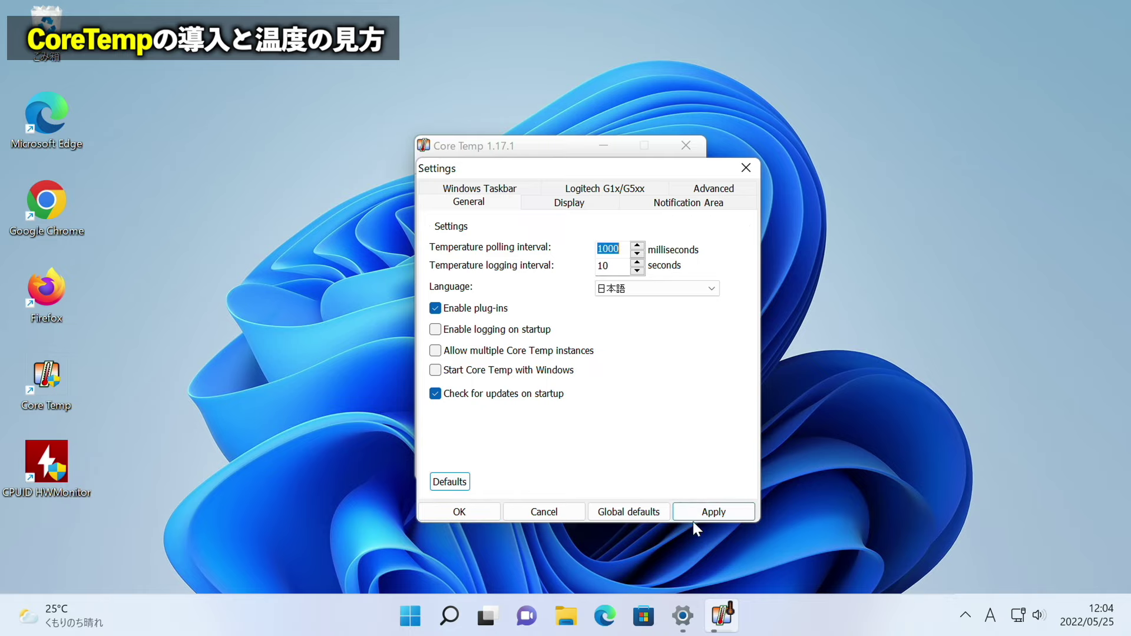
click(467, 513)
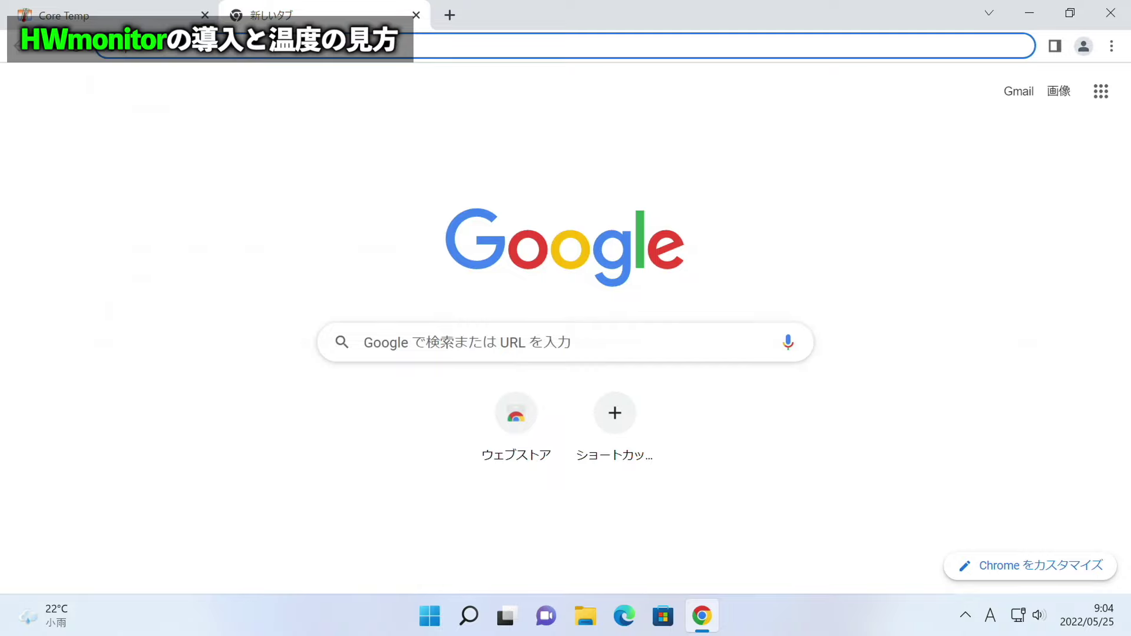
Search the web in Chrome for "hwmonitor" and open CPUID's HWMONITOR software page
text(hwmonitor)
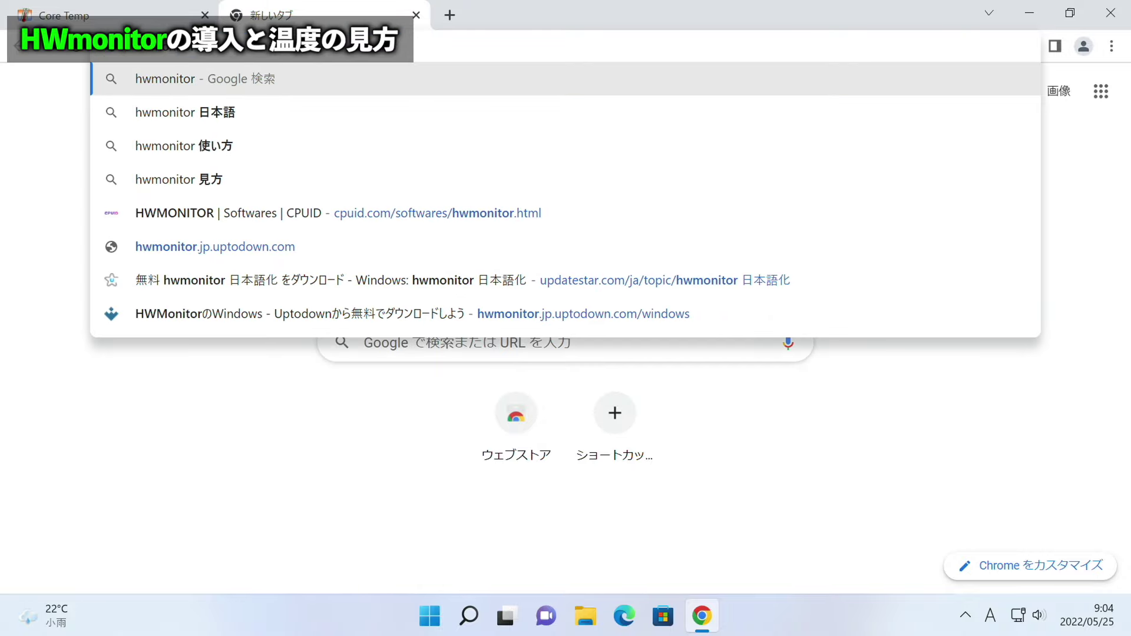
key(Return)
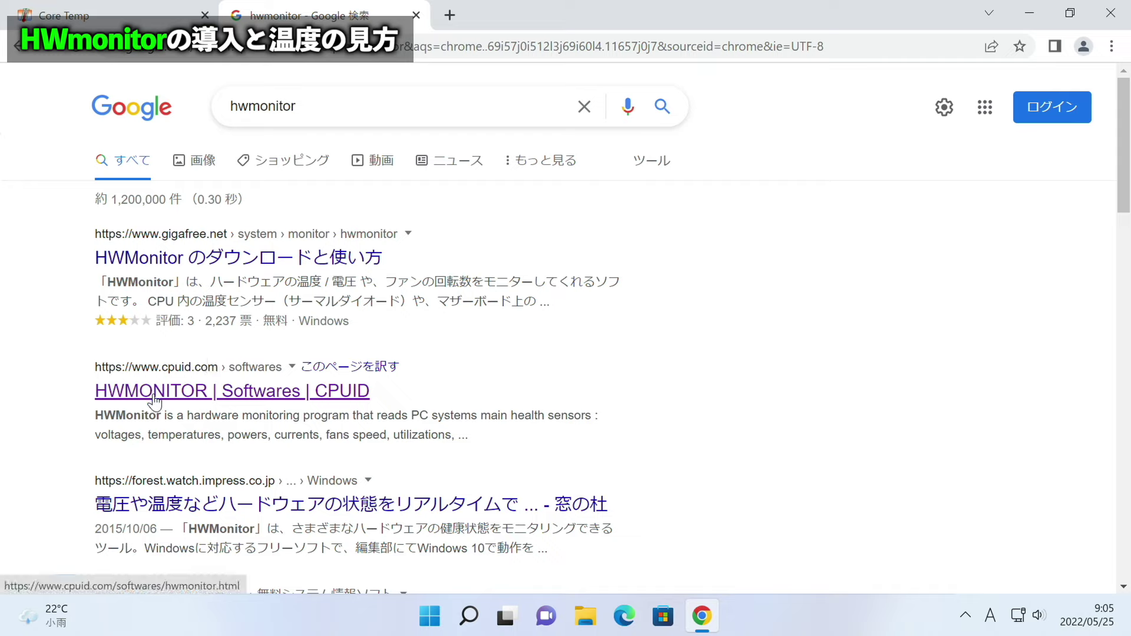
click(197, 401)
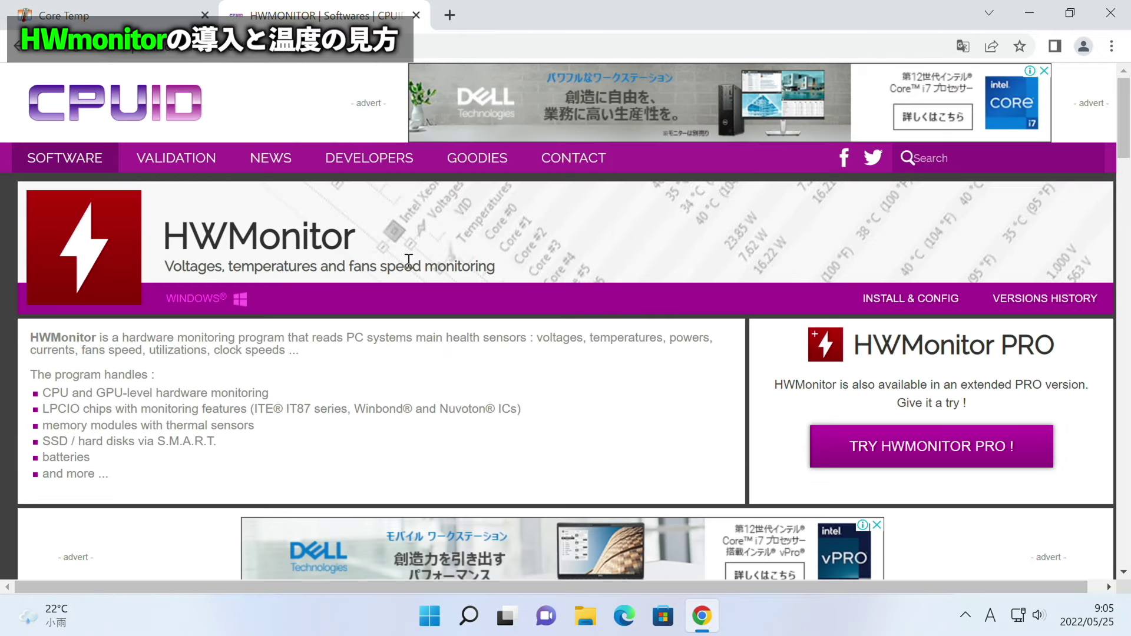
Download the English setup version of HWMonitor, hwmonitor_1.46.exe, dismissing the advertisement on the way
scroll(408, 259, down, 15)
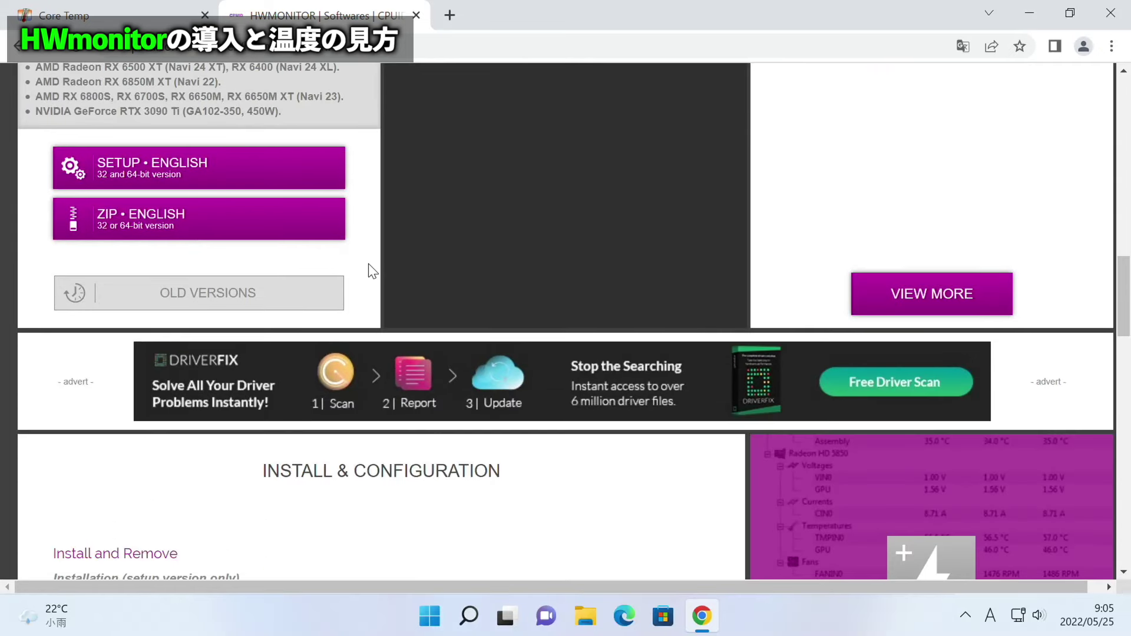
scroll(371, 271, up, 5)
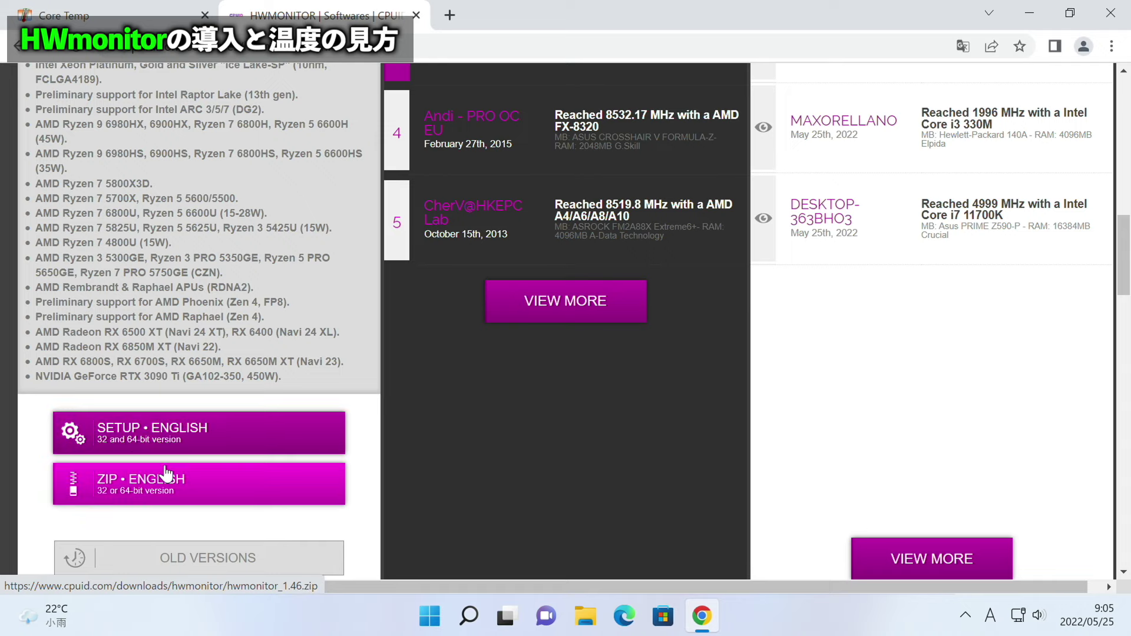
click(162, 437)
click(575, 401)
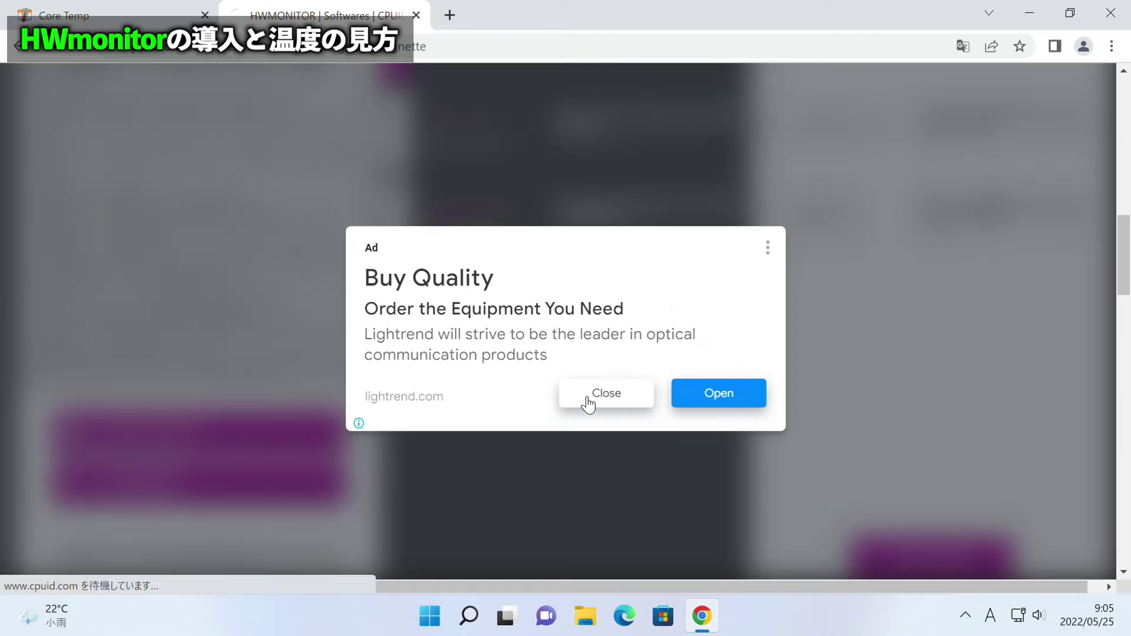
scroll(389, 374, down, 3)
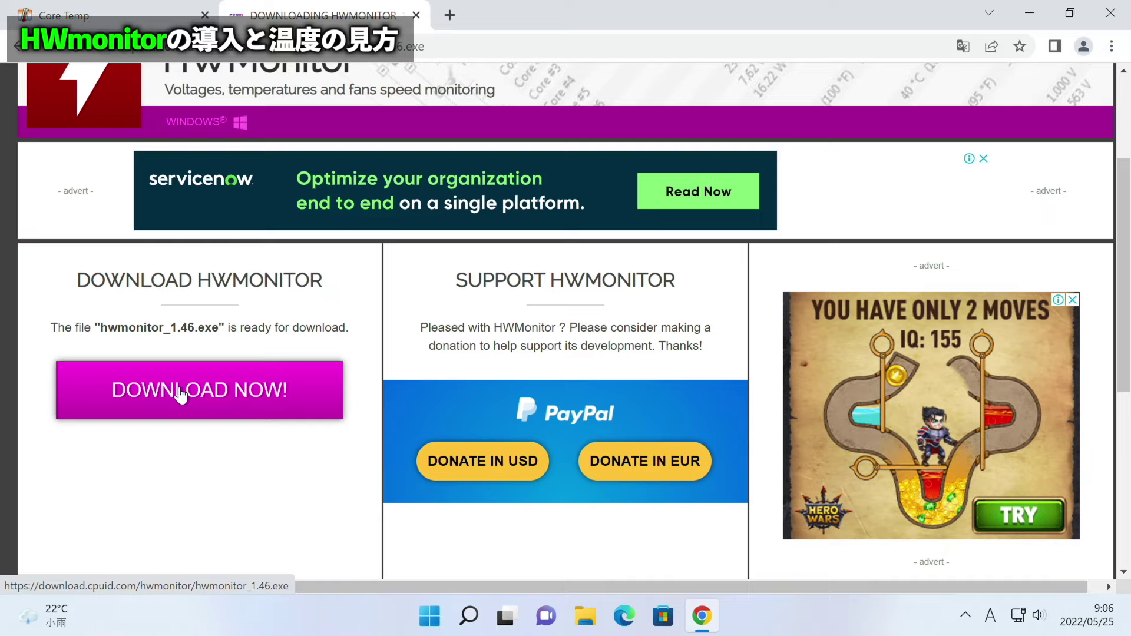
click(181, 393)
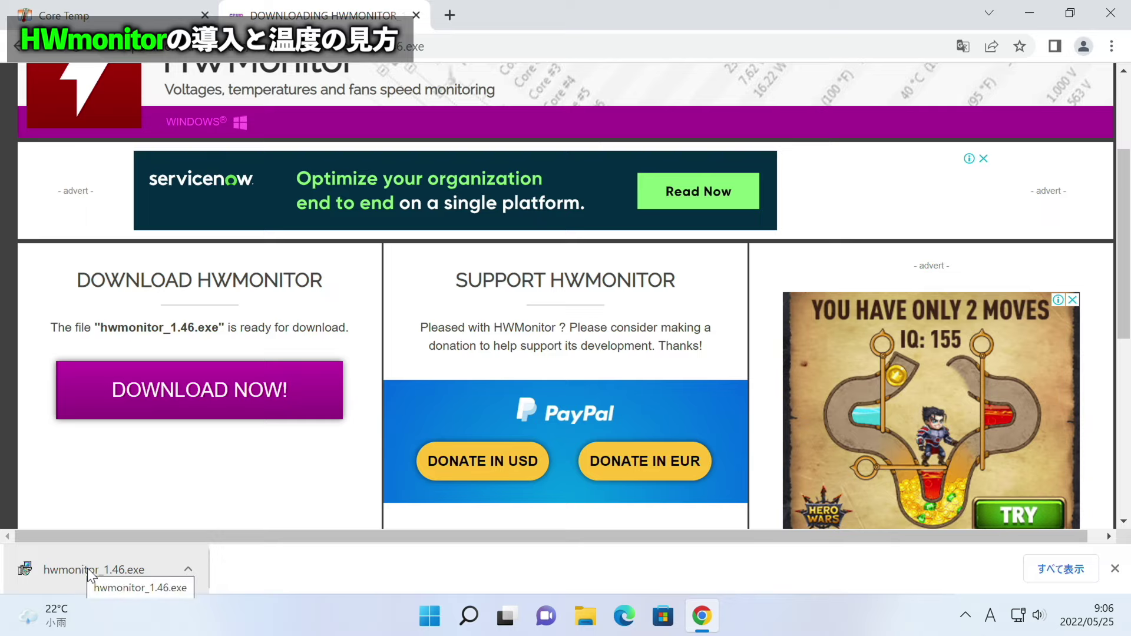
Run the downloaded HWMonitor installer with permission to make changes, accepting the default destination and Start Menu folders
click(81, 569)
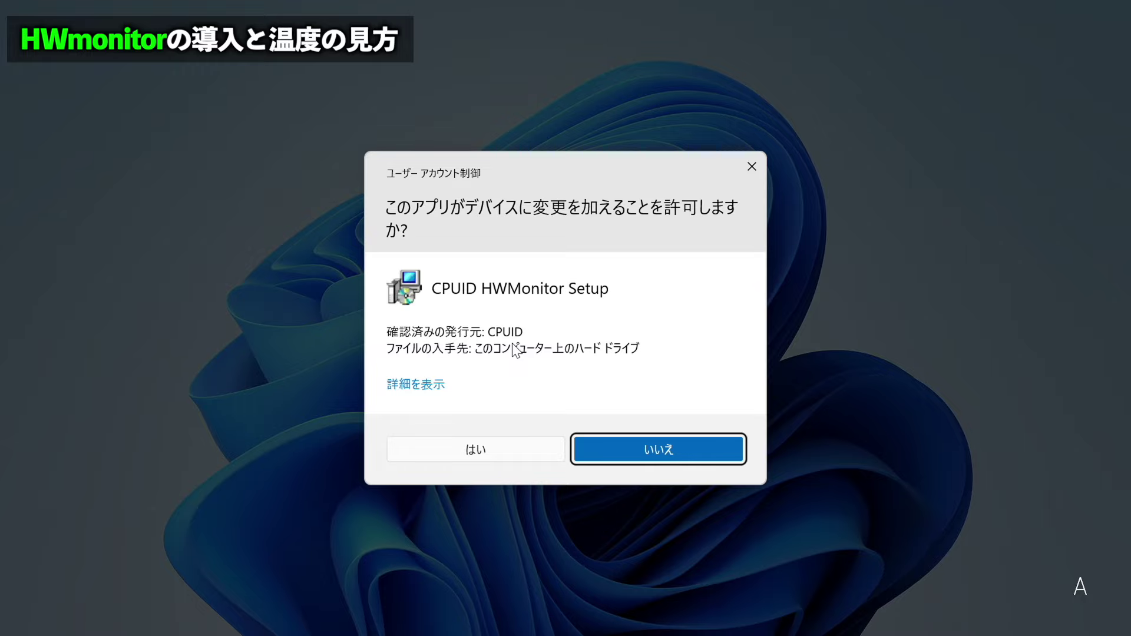
click(472, 452)
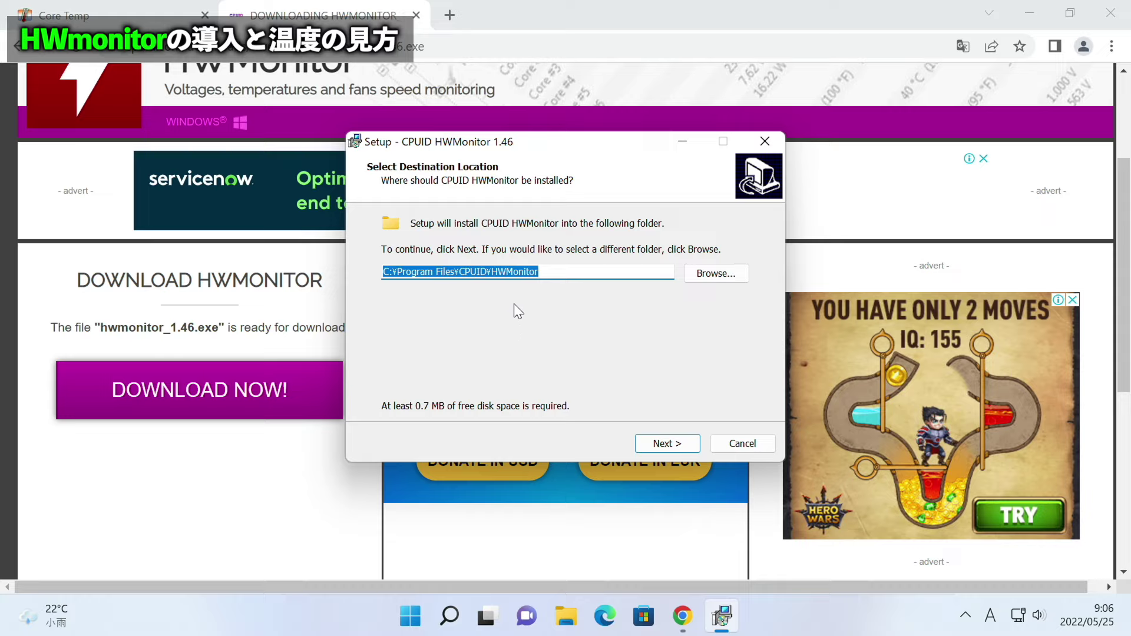
drag(556, 270, 345, 277)
drag(556, 274, 322, 277)
click(666, 443)
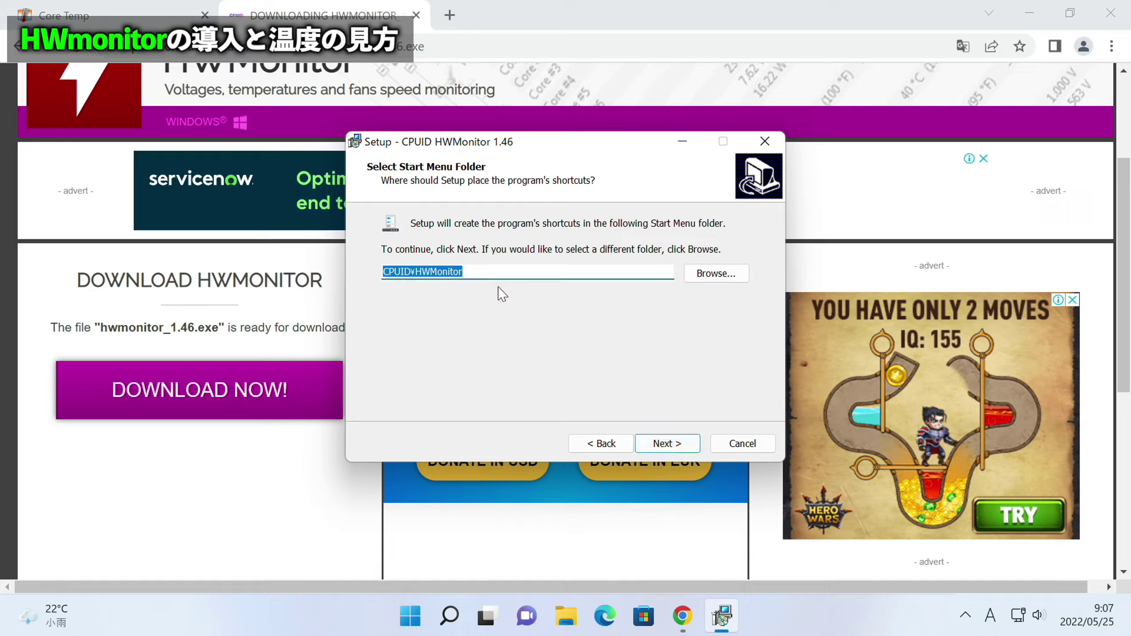
drag(471, 272, 350, 276)
click(664, 446)
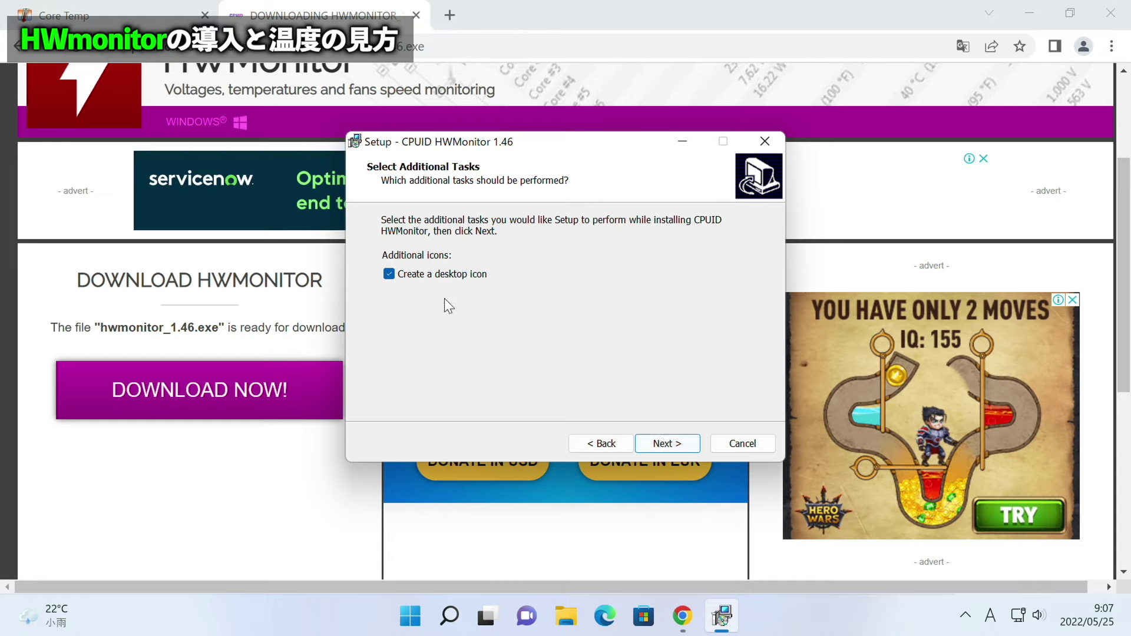
Keep Create a desktop icon selected, review the destination, Start Menu folder and task summary, and install HWMonitor
click(426, 273)
click(419, 275)
click(659, 443)
drag(540, 339, 560, 268)
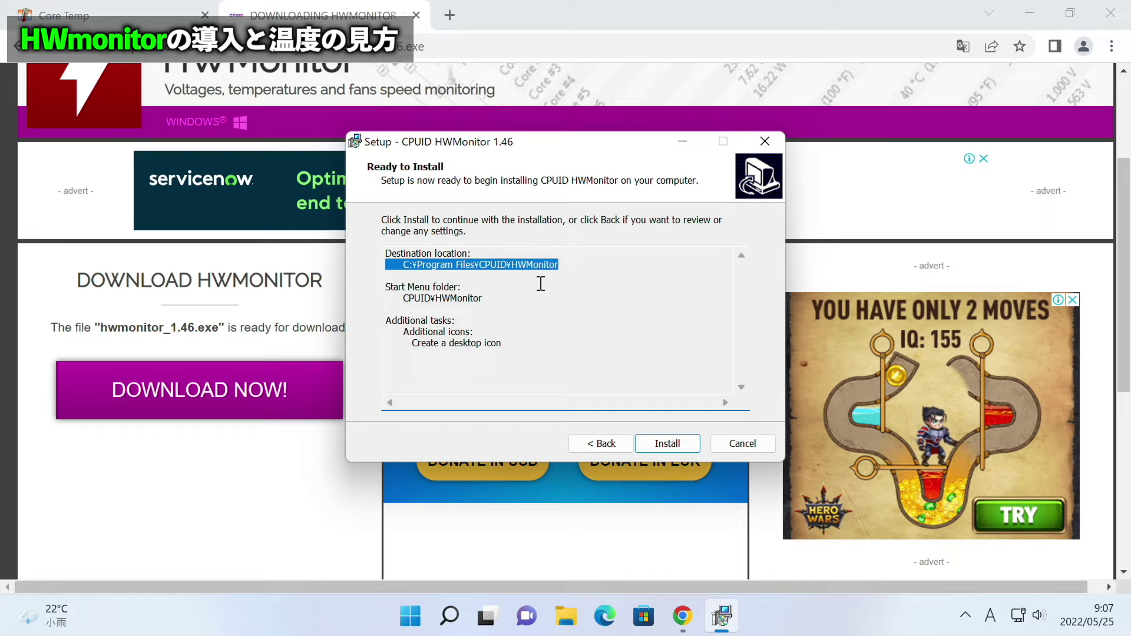
drag(503, 297, 381, 298)
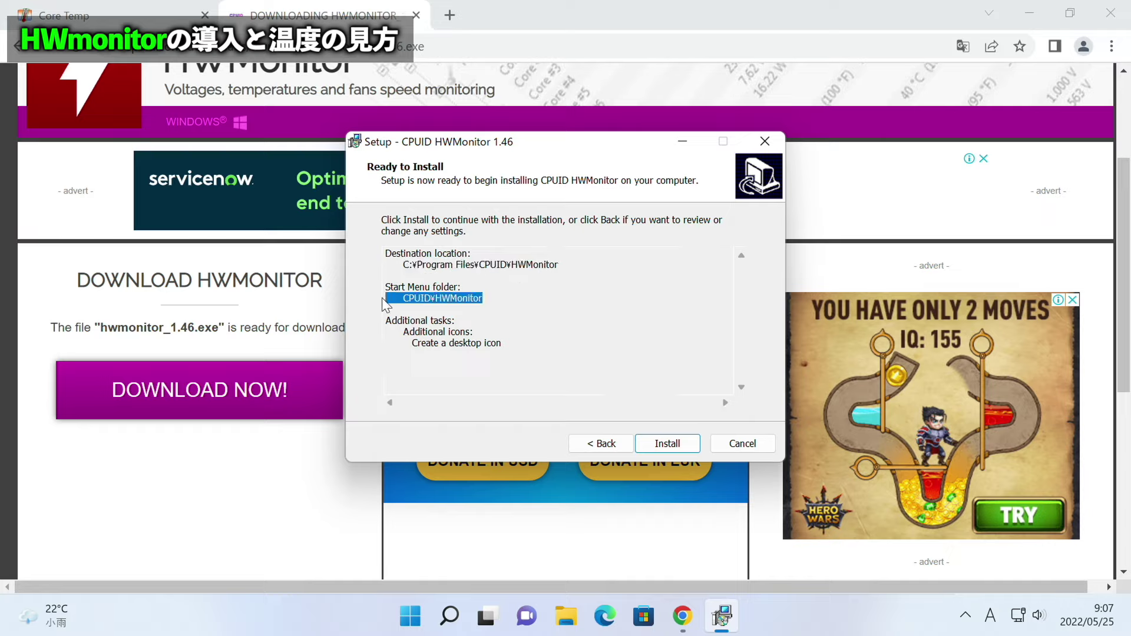
click(516, 343)
drag(516, 342, 394, 330)
drag(539, 351, 365, 247)
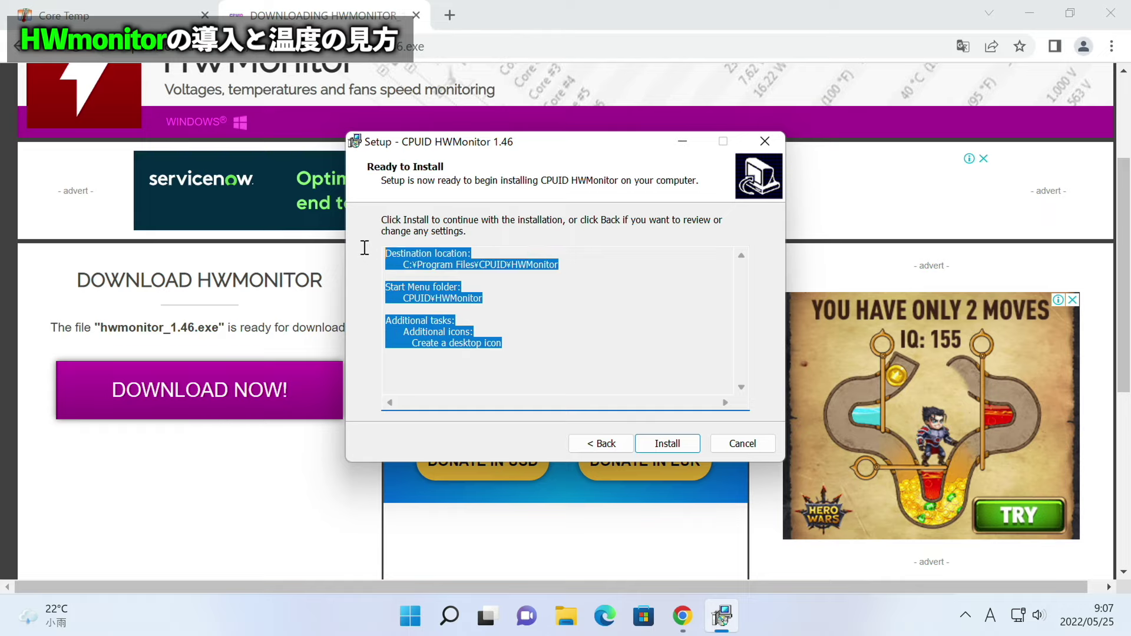
click(554, 345)
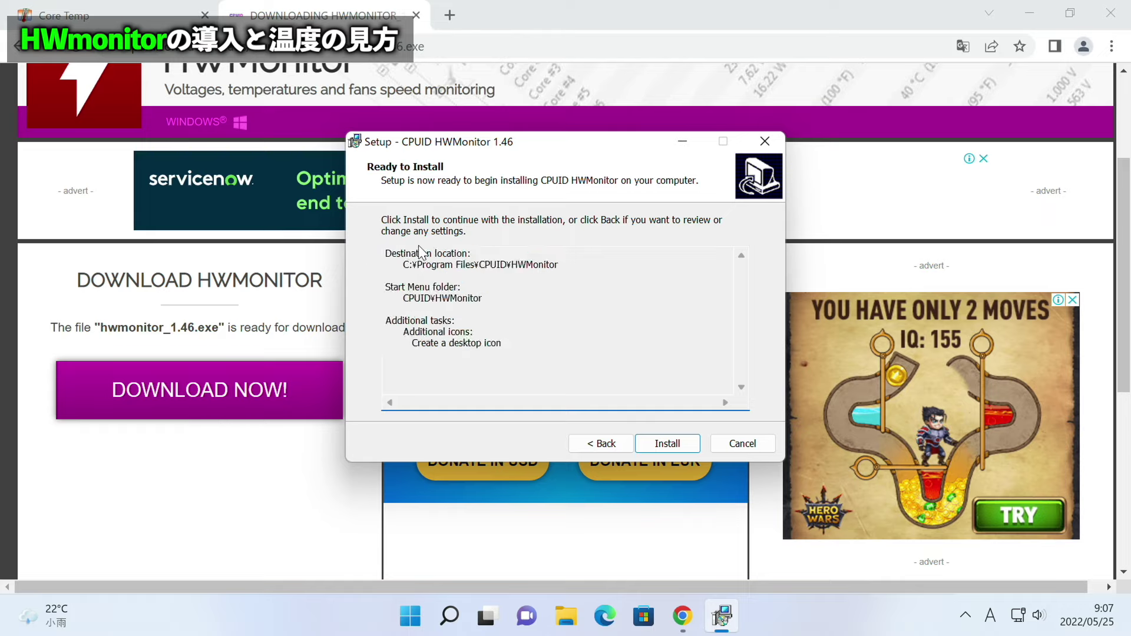
click(673, 446)
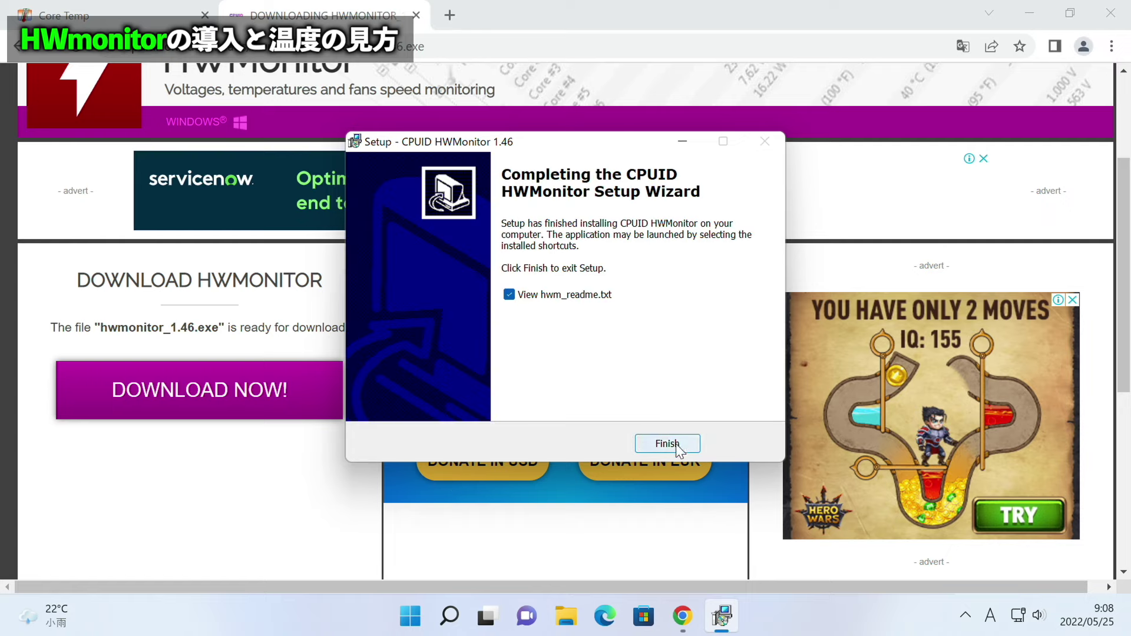
Finish the HWMonitor setup with View hwm_readme.txt unticked, and minimize the browser window
click(508, 295)
click(664, 444)
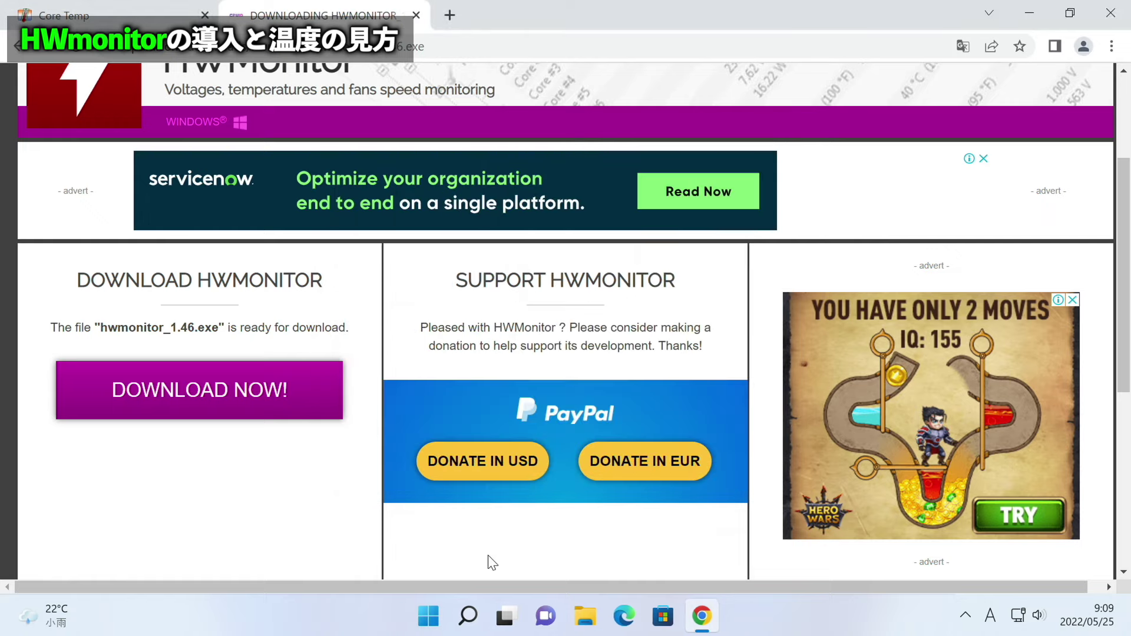
click(1024, 13)
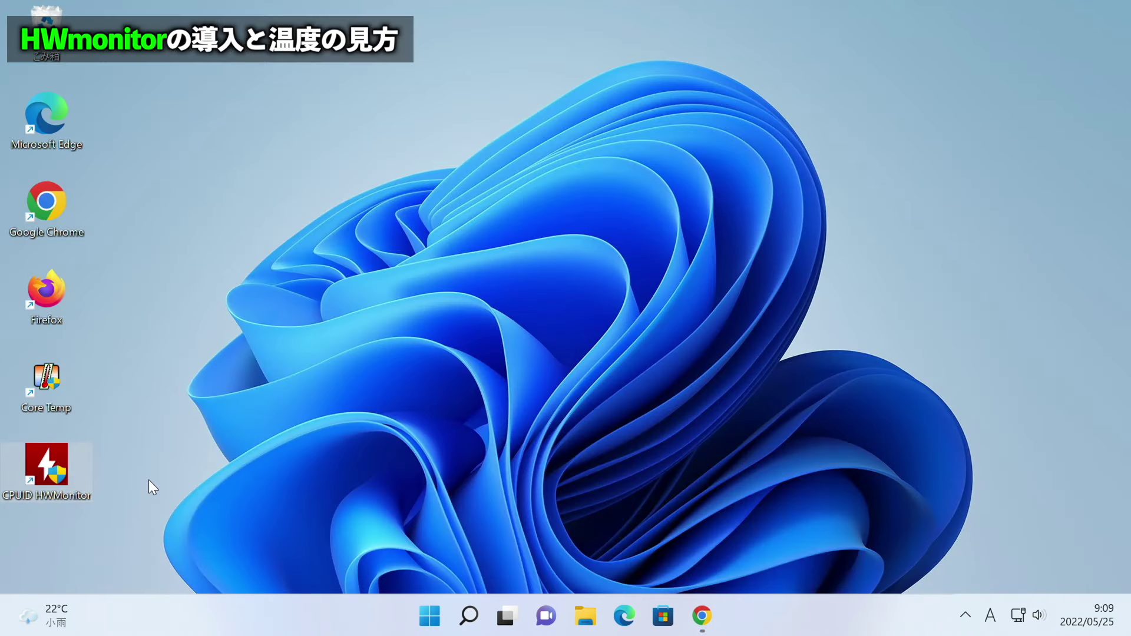
Launch HWMonitor from its desktop shortcut and allow it to make changes to the device
drag(141, 518, 33, 456)
drag(119, 541, 27, 449)
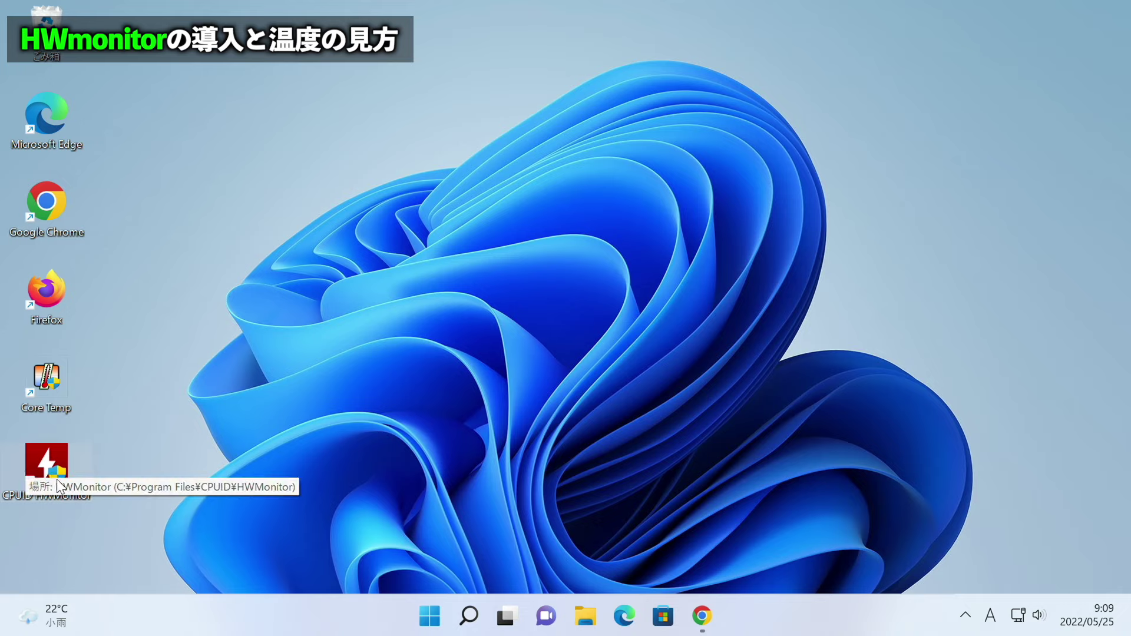
click(272, 506)
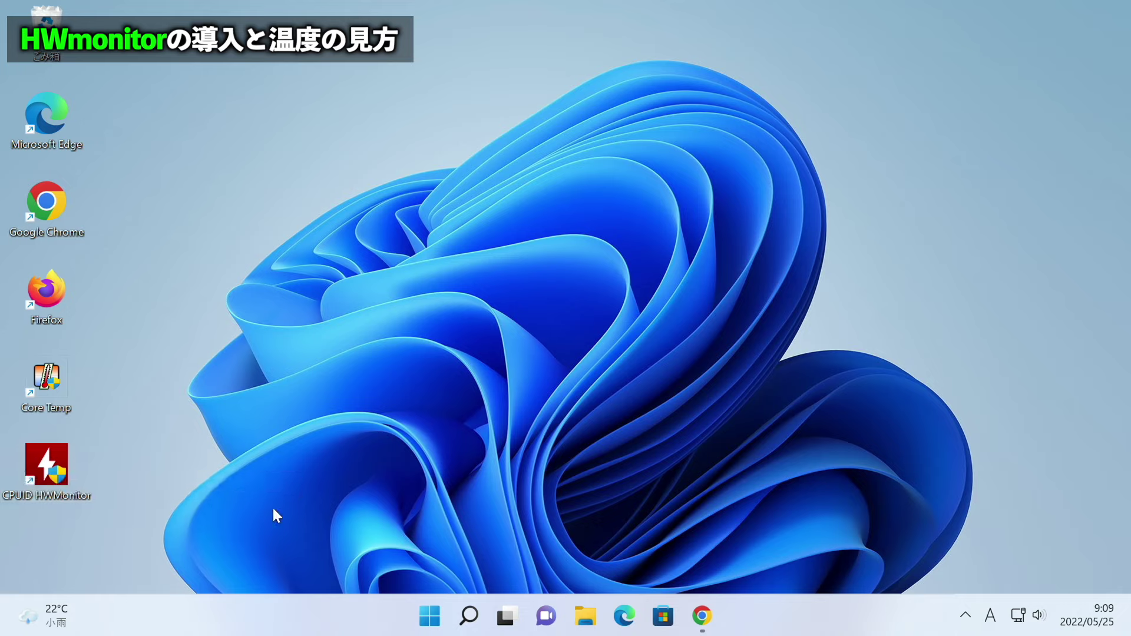
double_click(47, 463)
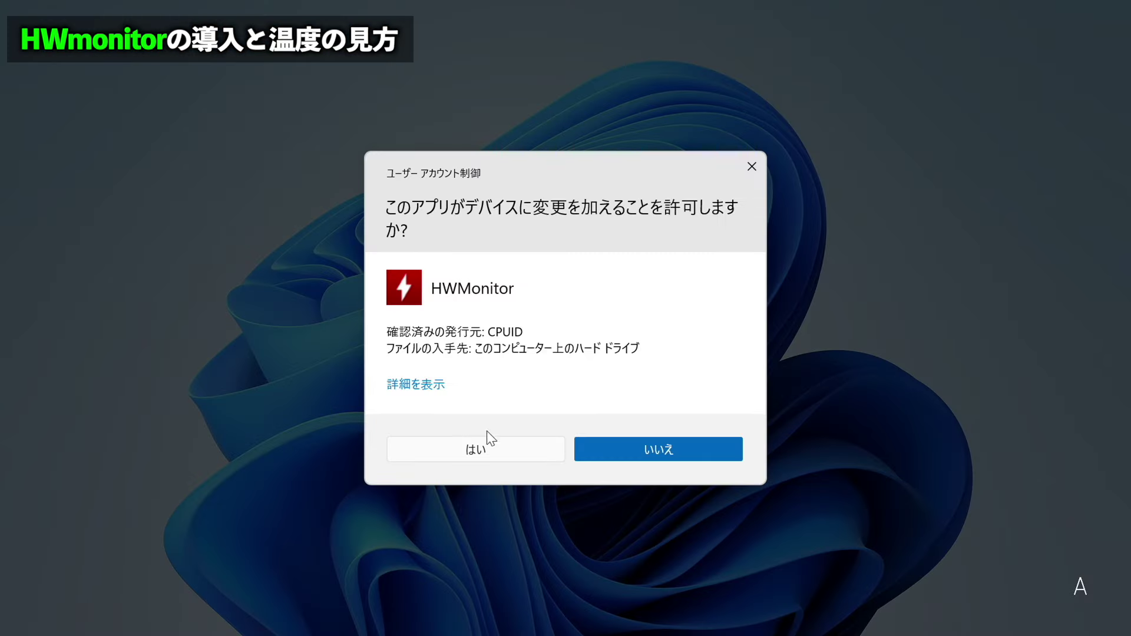
click(476, 451)
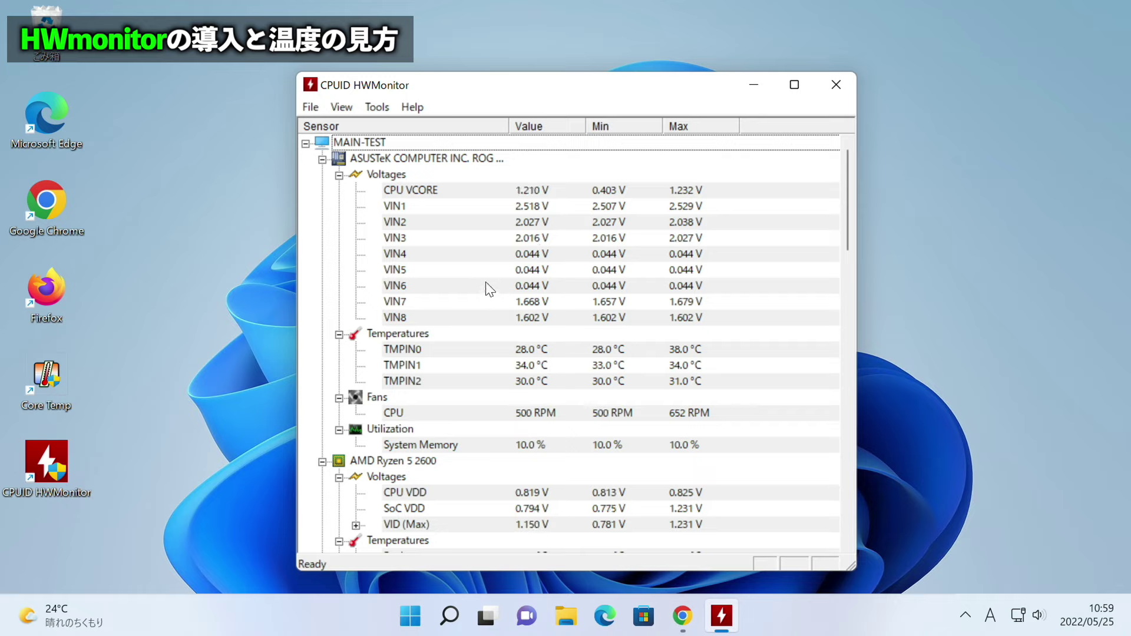
Look through the whole sensor list, from the motherboard and CPU to the drives and GPU
scroll(486, 284, down, 4)
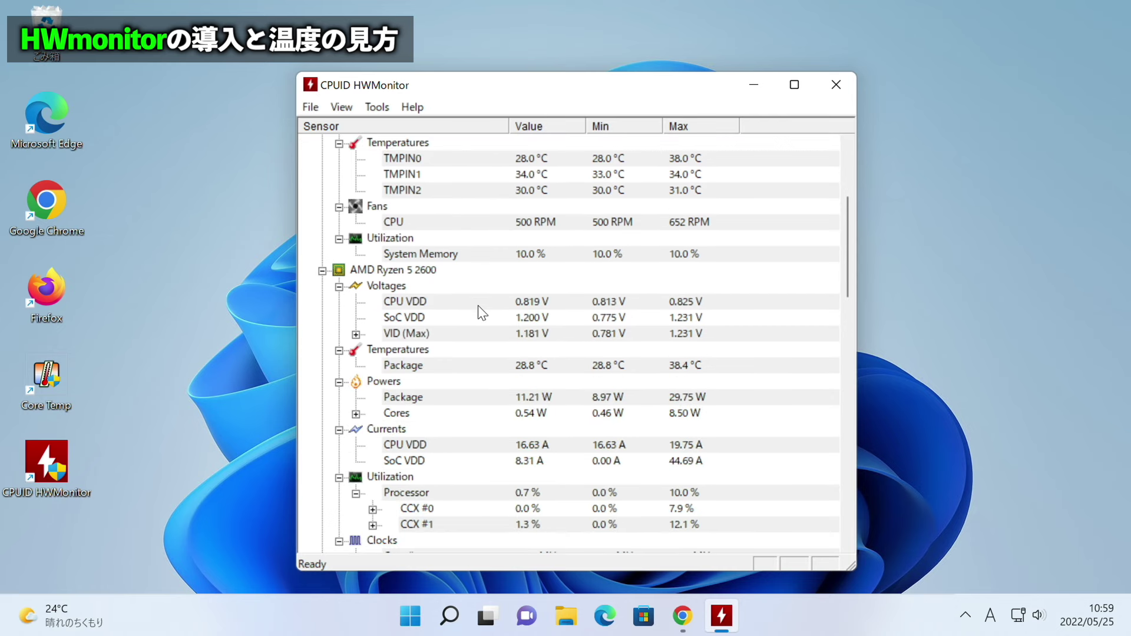
scroll(480, 305, down, 10)
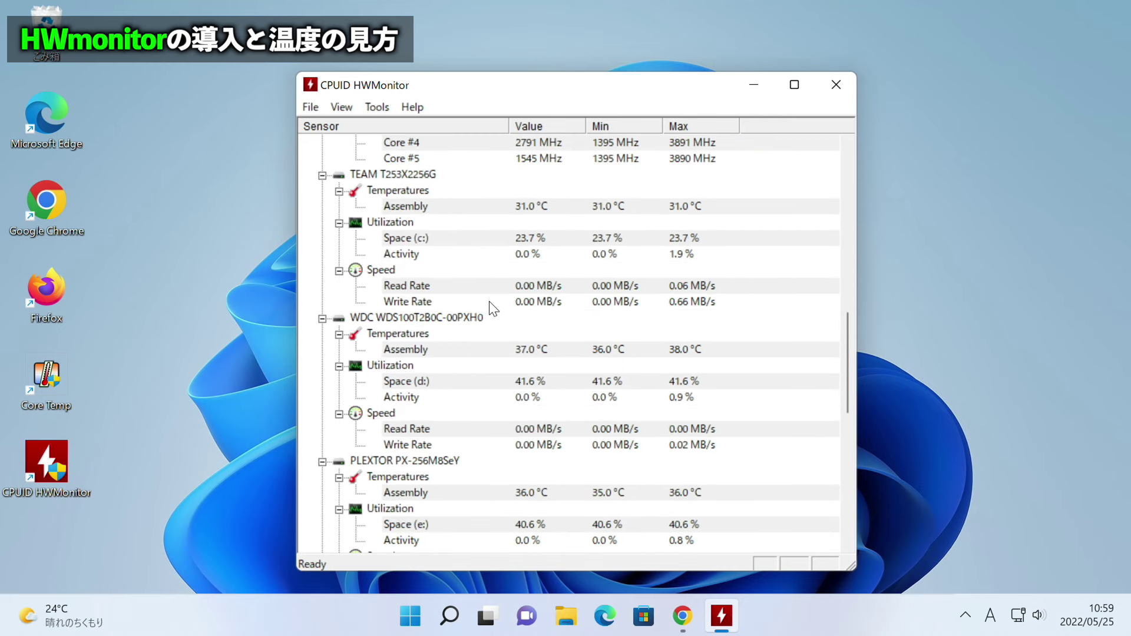
scroll(489, 301, down, 11)
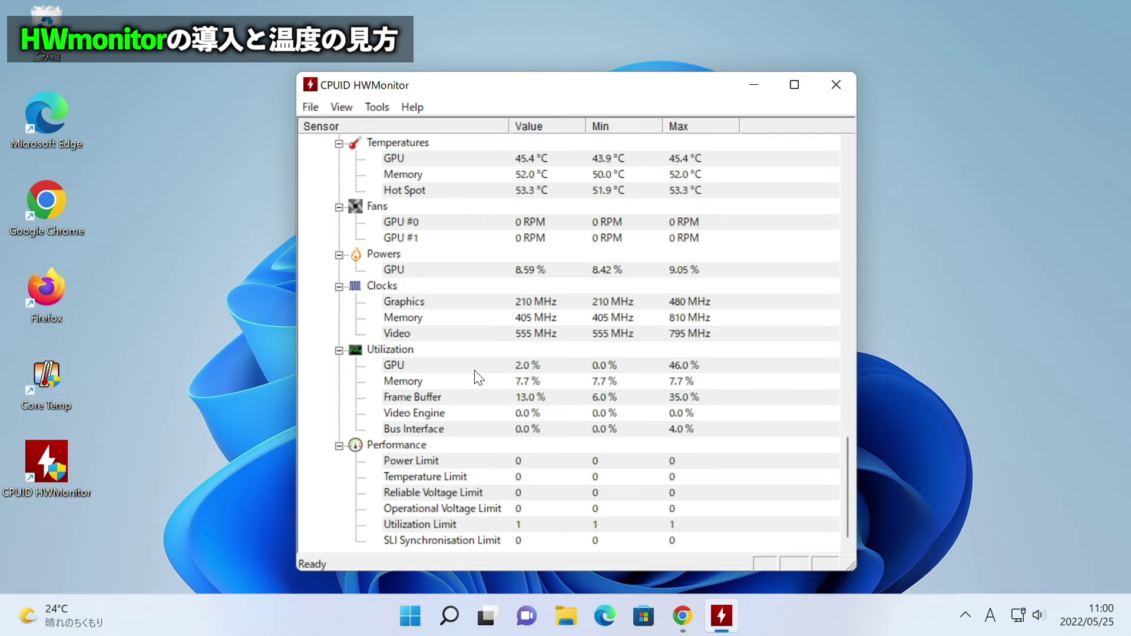
scroll(471, 370, up, 12)
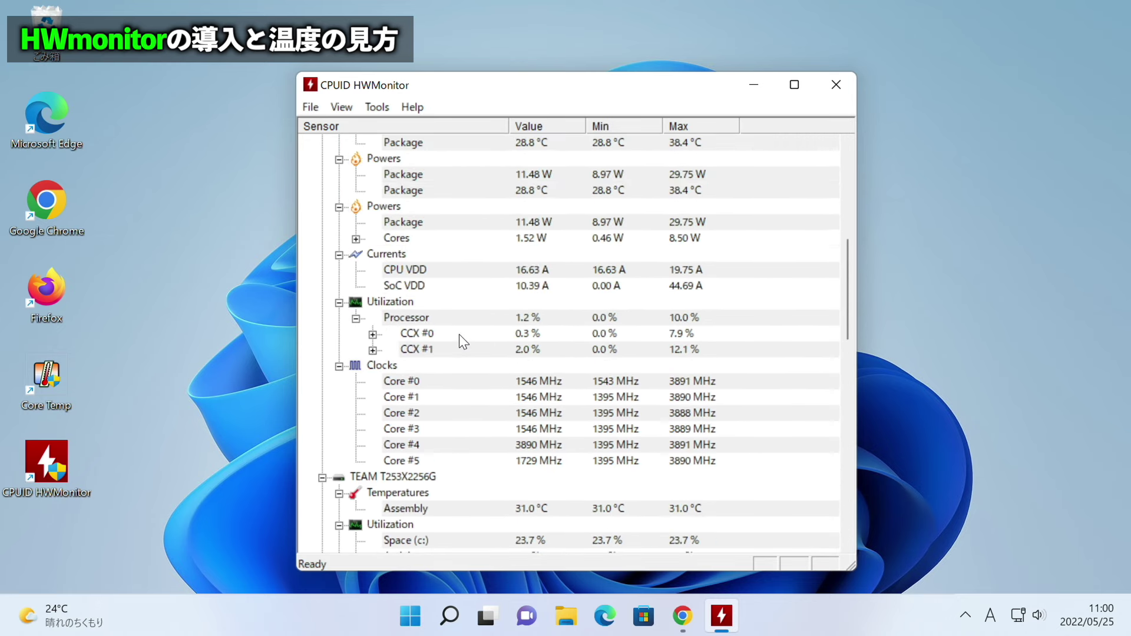
scroll(460, 335, up, 9)
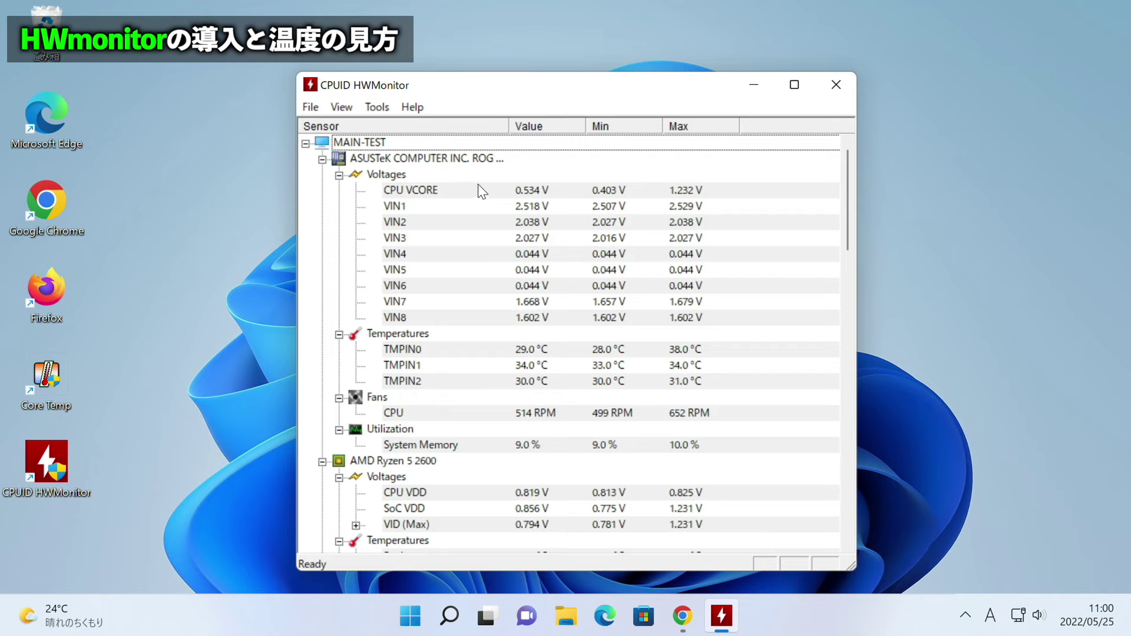
Collapse and re-expand the MAIN-TEST and ASUSTeK motherboard branches of the sensor tree
click(305, 143)
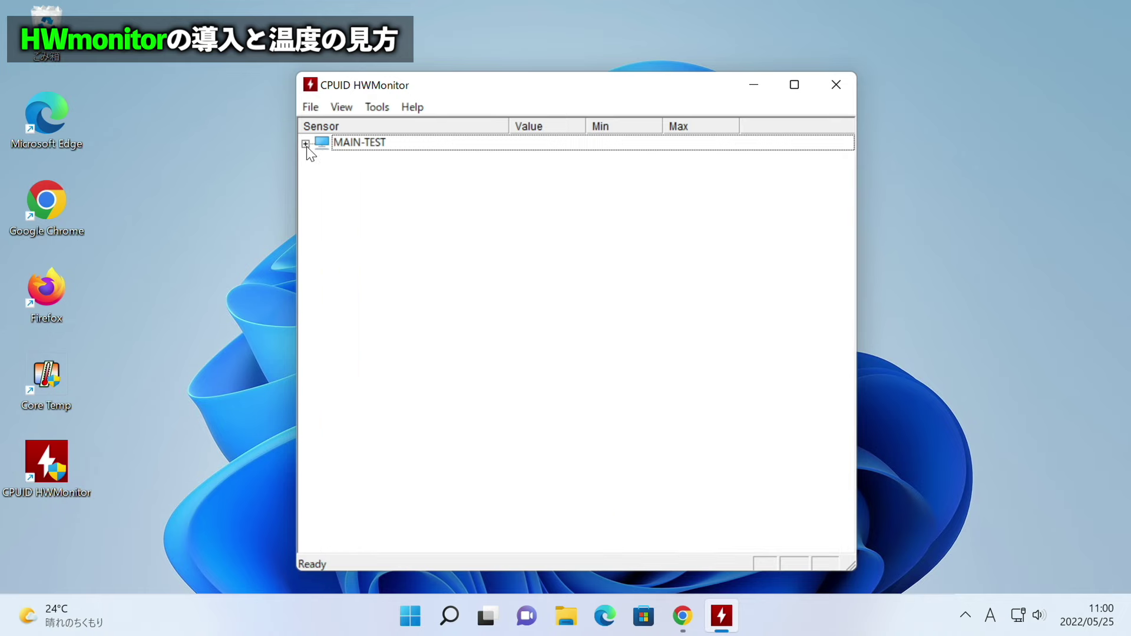
click(305, 143)
click(323, 160)
click(322, 160)
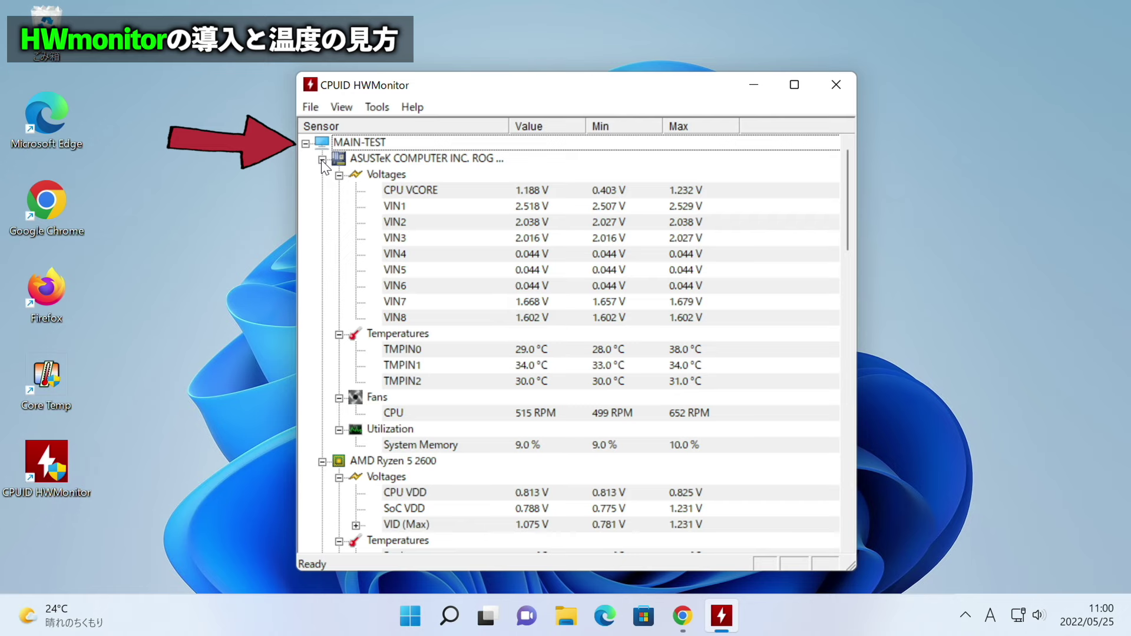
click(322, 161)
click(322, 160)
click(322, 160)
click(323, 160)
click(322, 160)
click(322, 160)
click(322, 160)
click(322, 160)
click(323, 160)
click(322, 160)
Collapse the motherboard's Voltages, Fans and Utilization groups, keeping its Temperatures group expanded
click(339, 174)
click(339, 254)
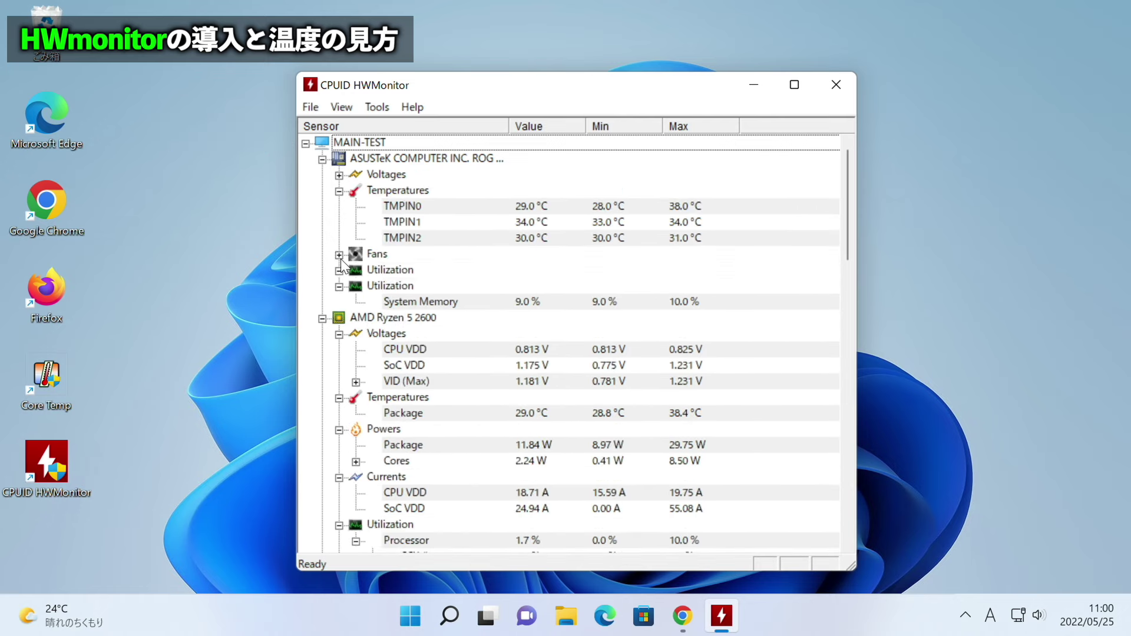
click(339, 271)
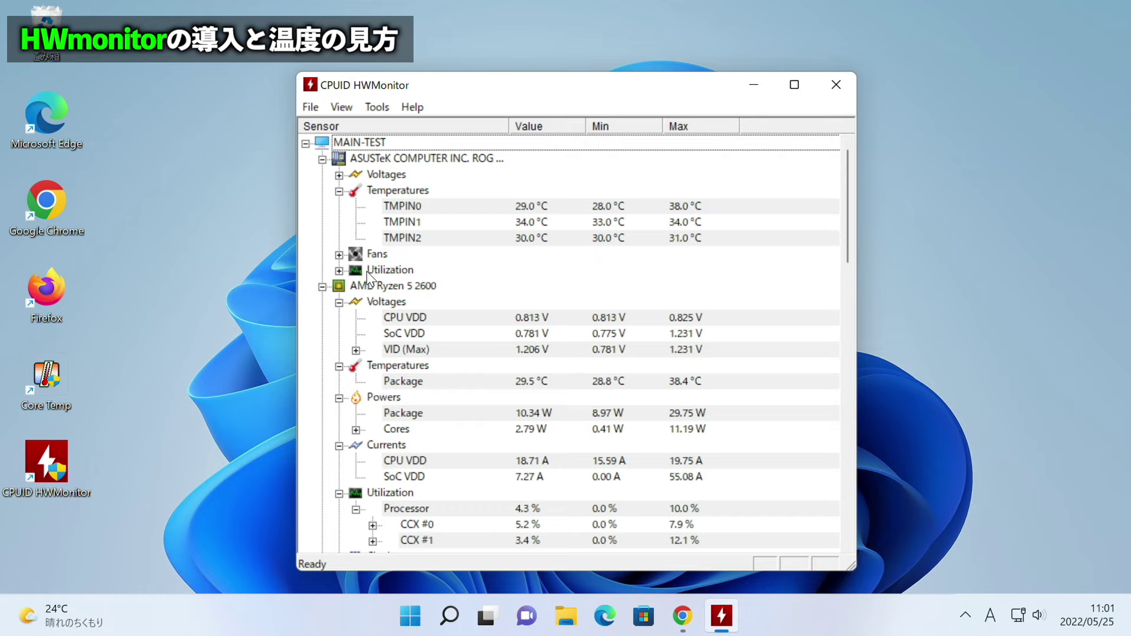
Select the AMD Ryzen 5 2600 entry and examine its current, minimum and maximum Package temperatures
click(365, 287)
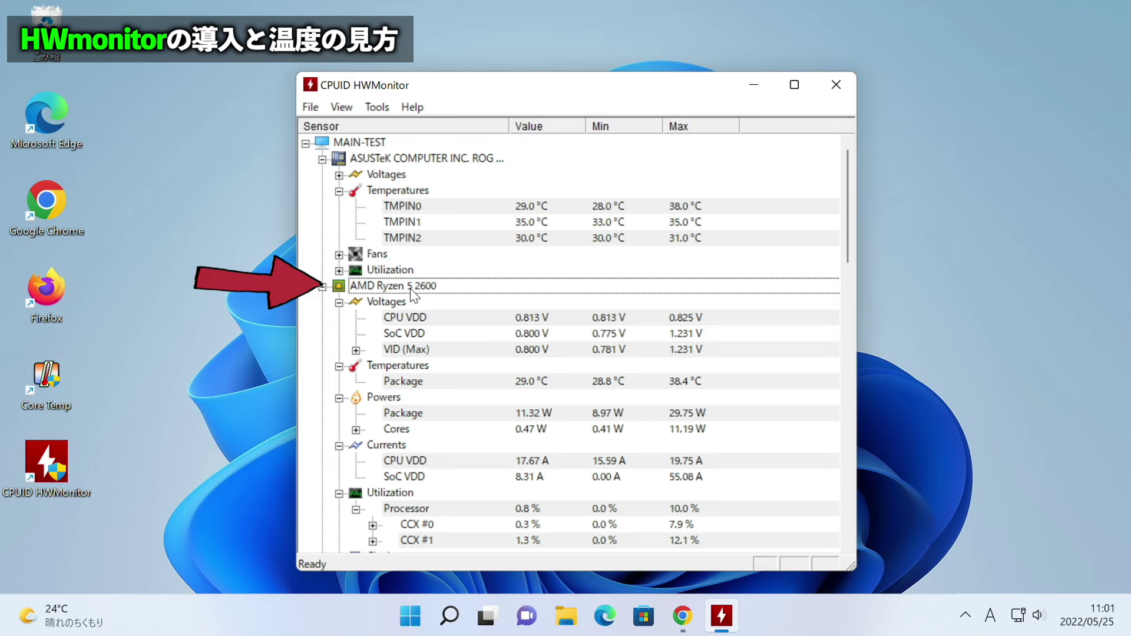
scroll(407, 288, down, 3)
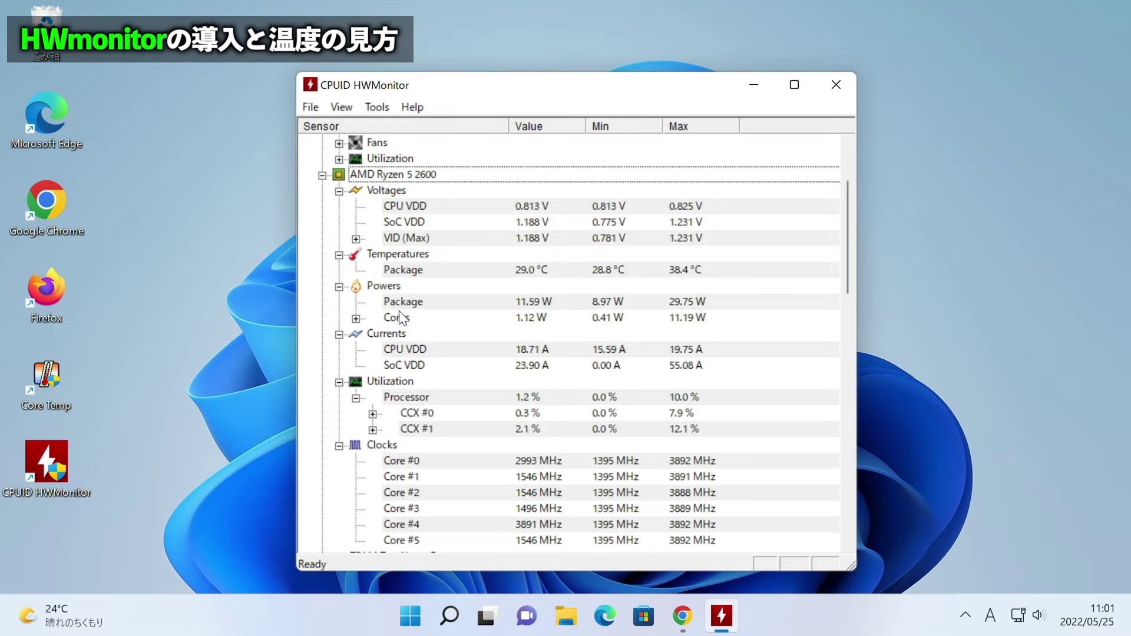
scroll(400, 318, up, 1)
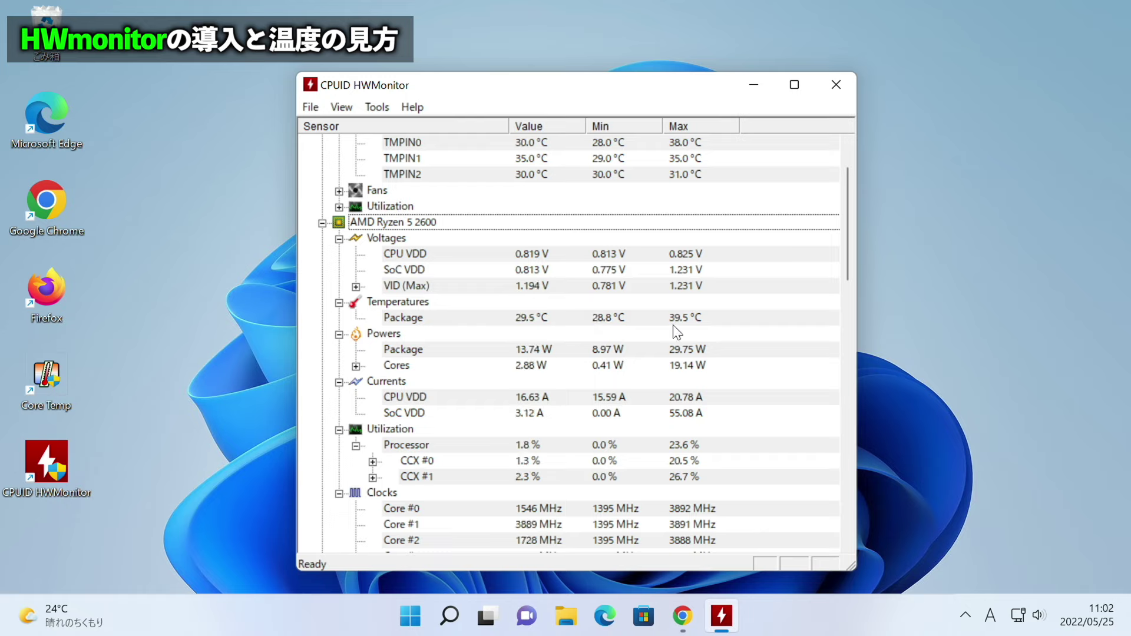
scroll(320, 288, up, 2)
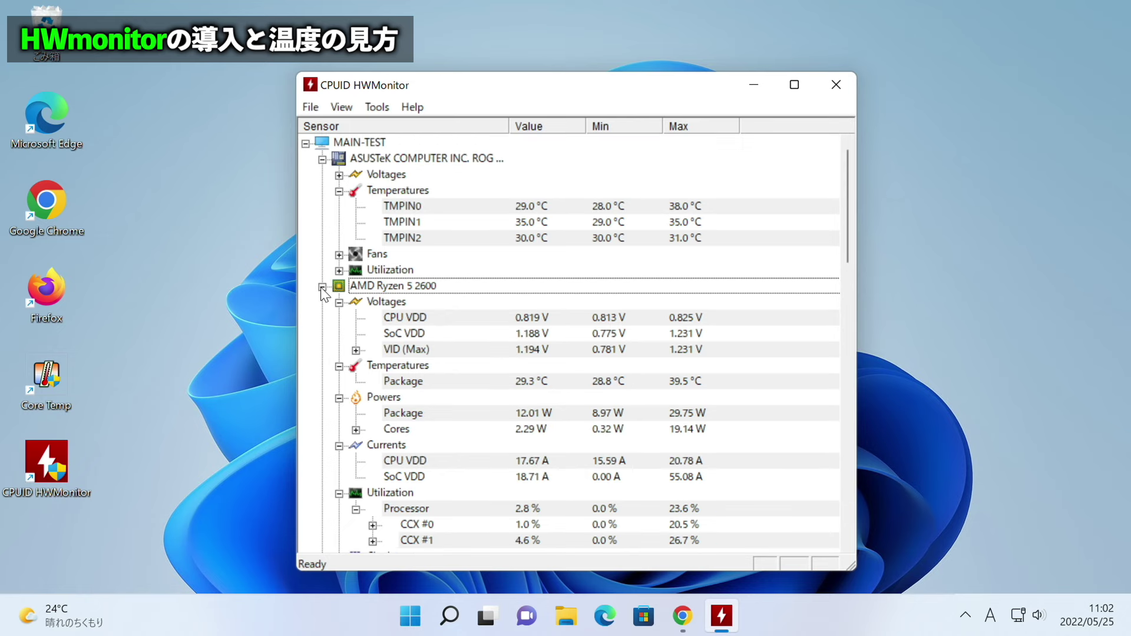
Collapse the AMD Ryzen 5 2600 branch and the TEAM T253X2256G, WDC WDS100T2B0C-00PXH0 and PLEXTOR PX-256M8SeY drive branches
click(322, 287)
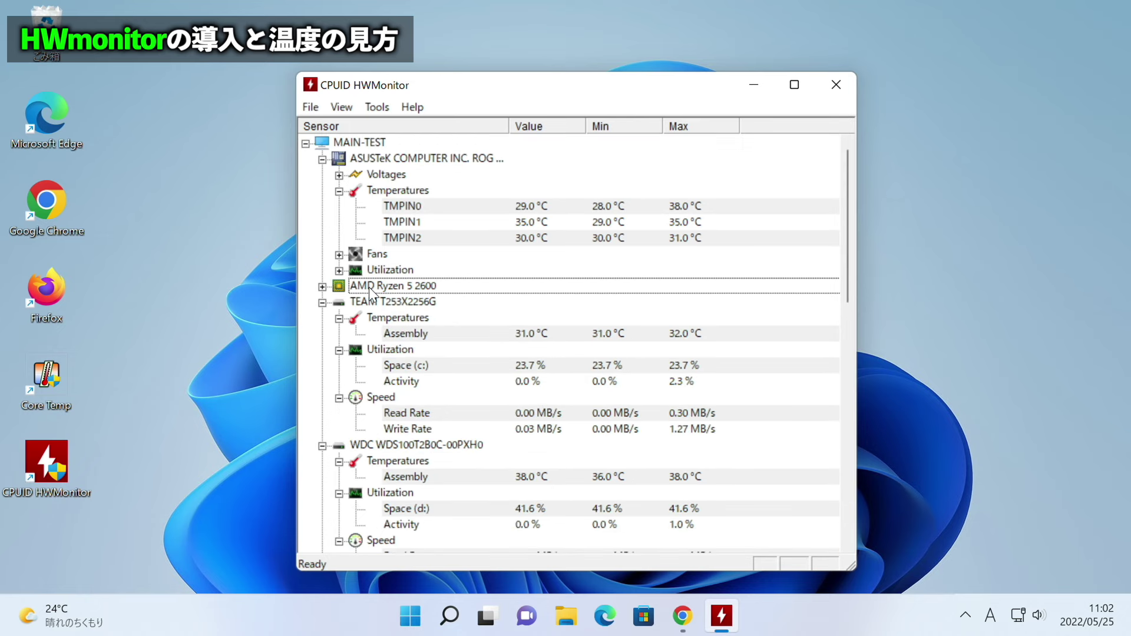
scroll(380, 350, down, 5)
scroll(381, 349, up, 3)
scroll(366, 347, up, 1)
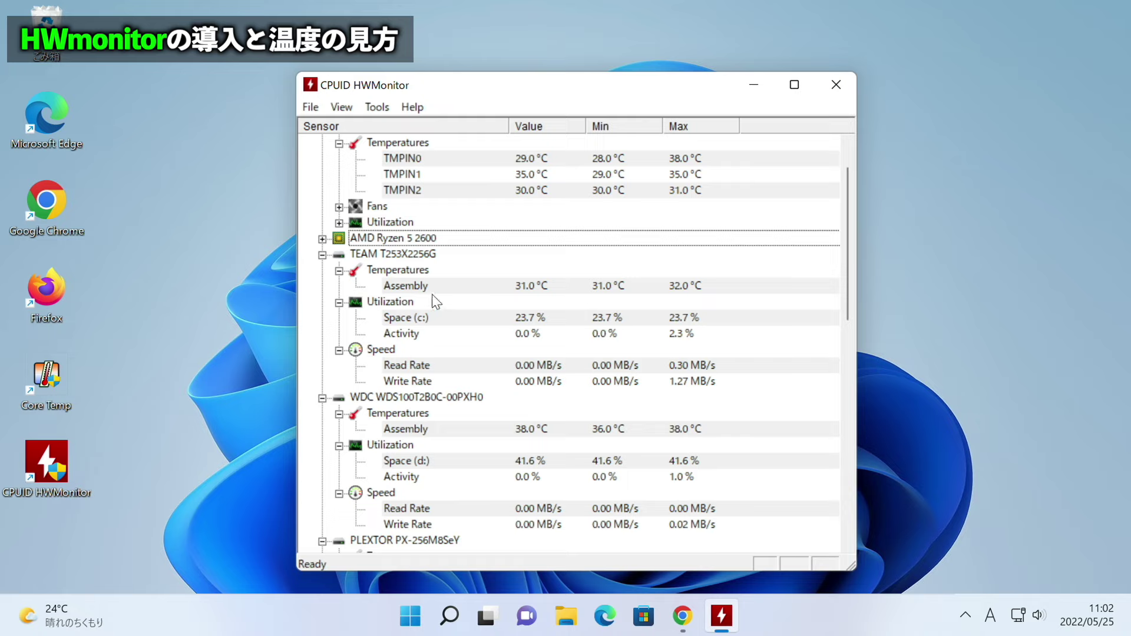
click(322, 254)
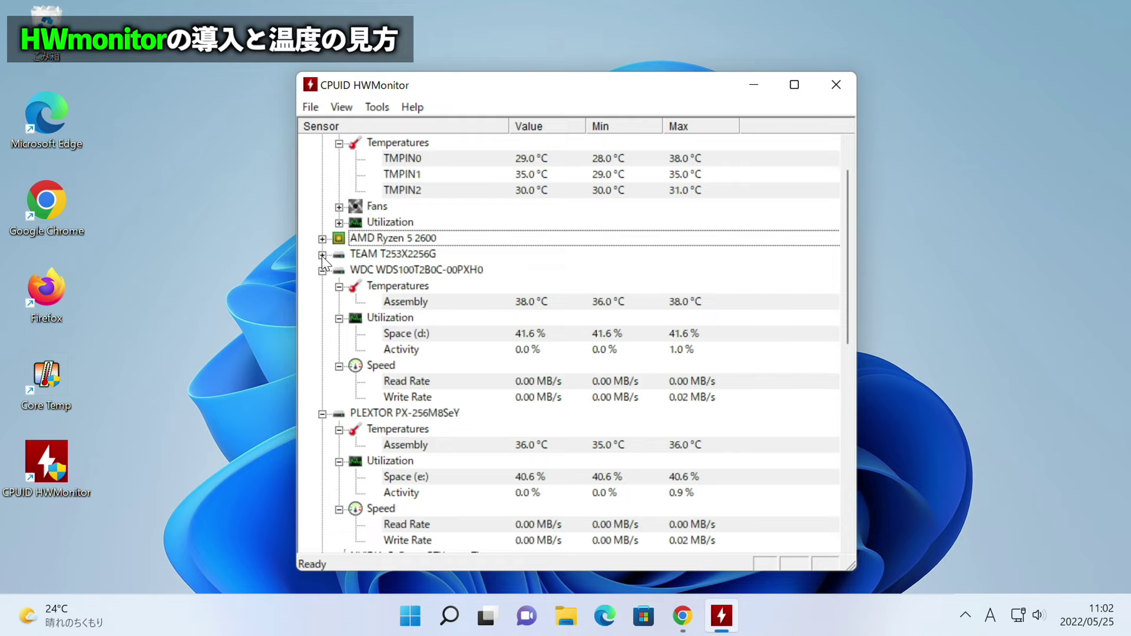
click(322, 270)
click(322, 286)
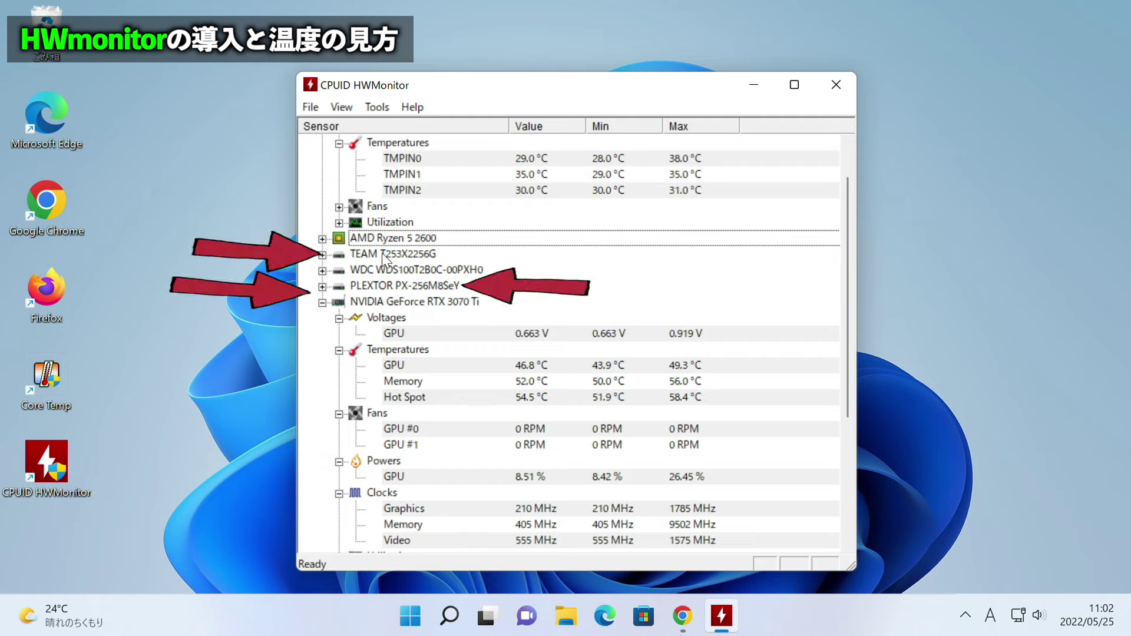
Expand the TEAM, WDC and PLEXTOR drive branches to examine each drive's Assembly temperature
click(386, 271)
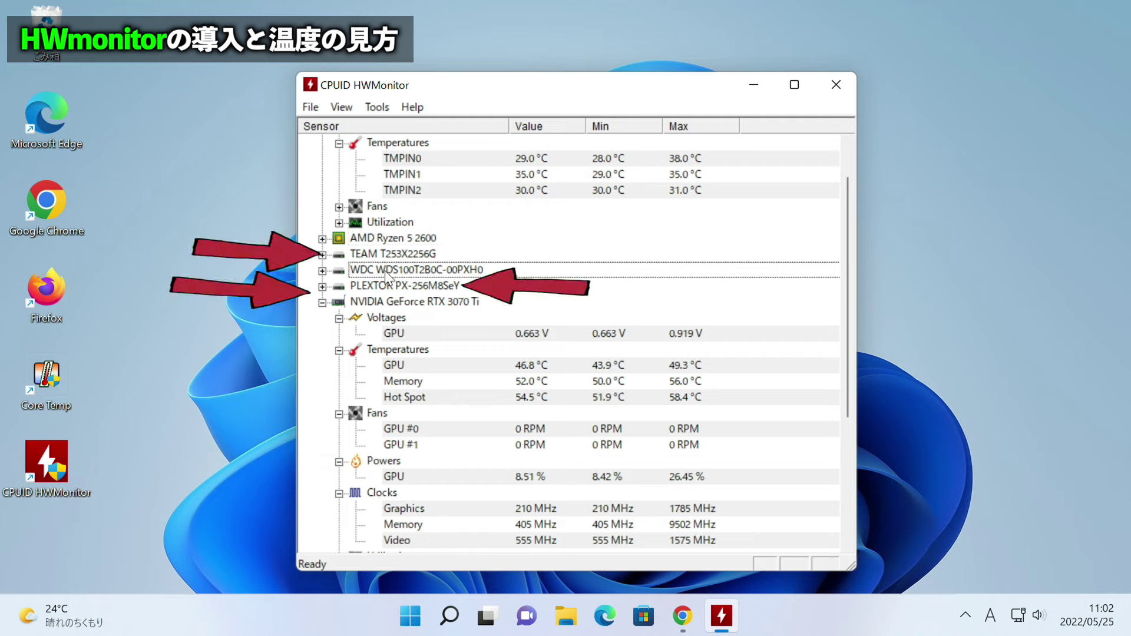
click(322, 255)
click(322, 255)
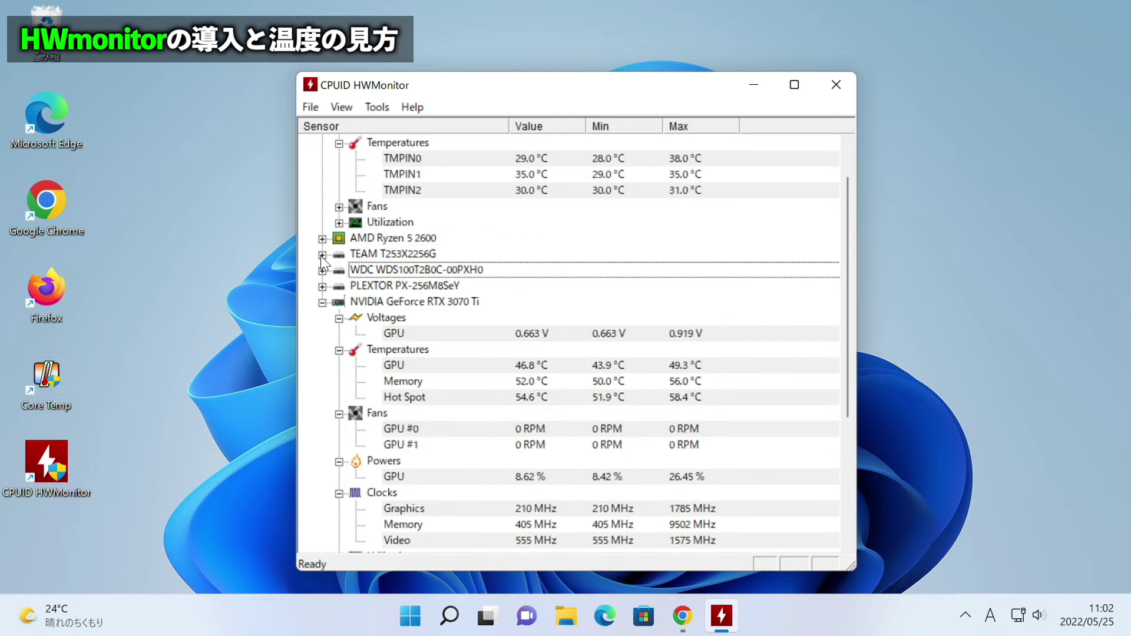
click(322, 255)
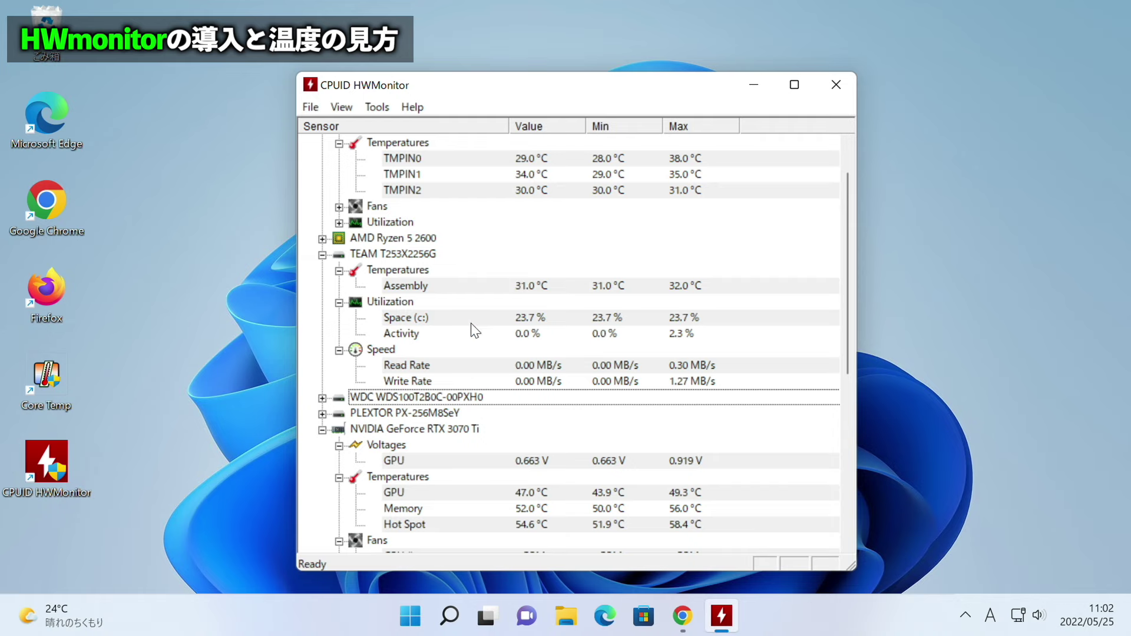
double_click(395, 398)
scroll(501, 412, down, 1)
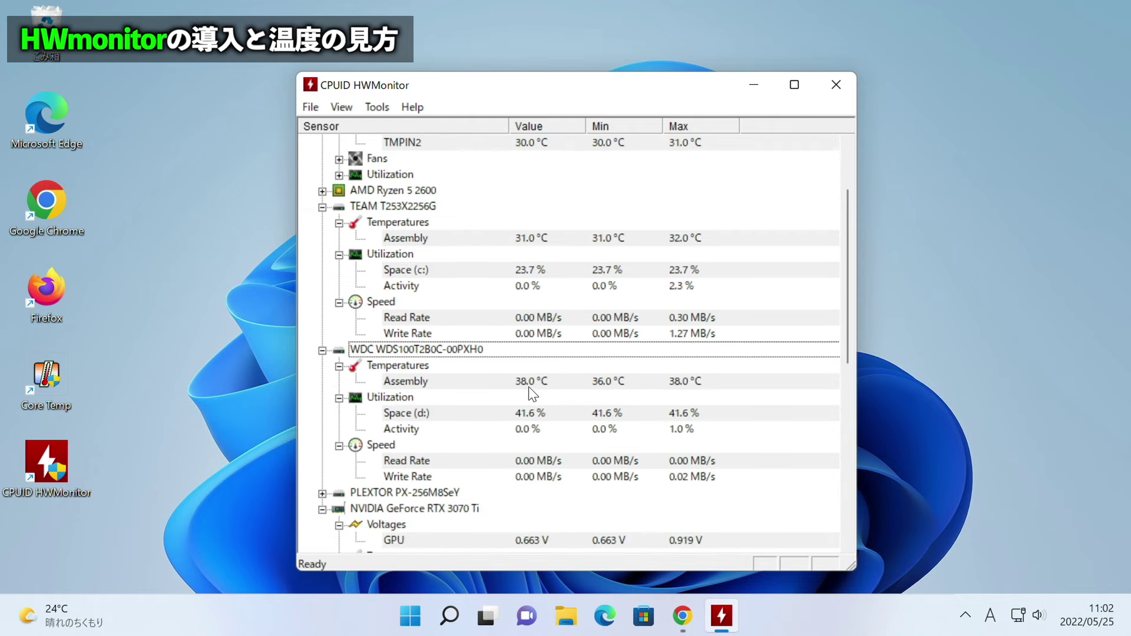
click(323, 492)
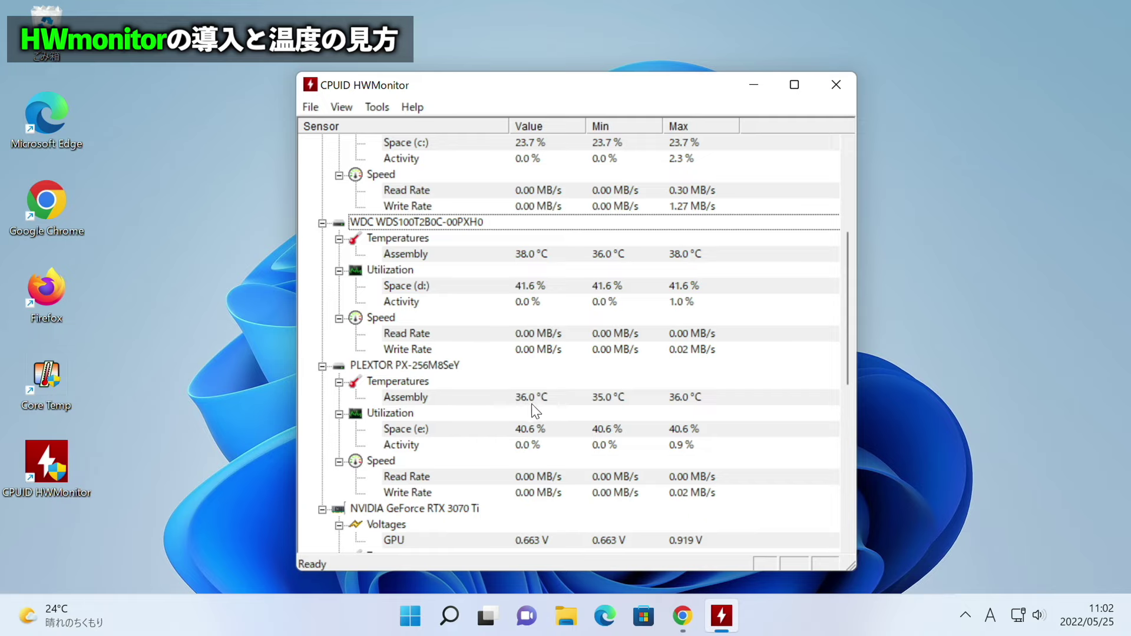
Collapse every device branch under MAIN-TEST, including the motherboard, drives and graphics card
scroll(521, 406, up, 6)
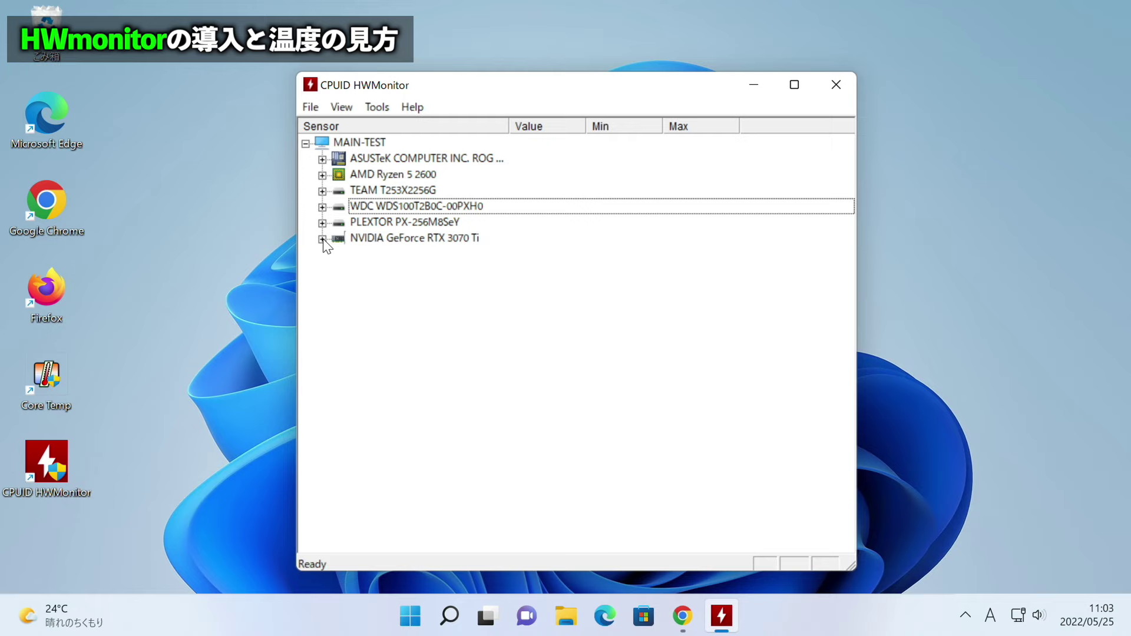
click(323, 240)
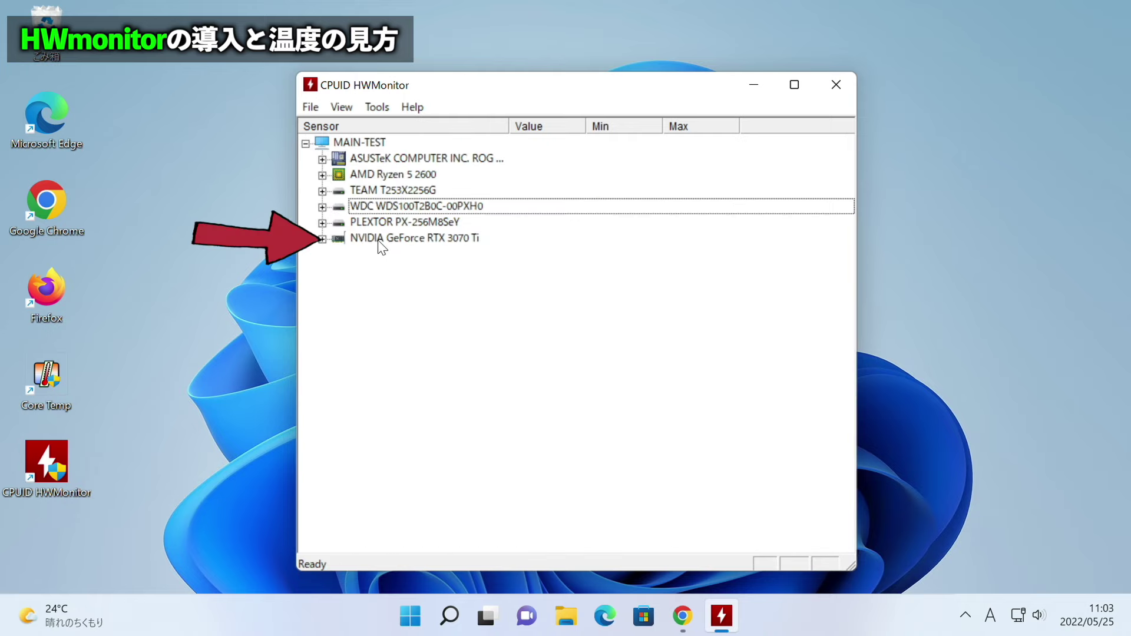
Expand the NVIDIA GeForce RTX 3070 Ti branch, examine its GPU, Memory and Hot Spot temperatures, and collapse it again
click(322, 238)
scroll(407, 225, up, 1)
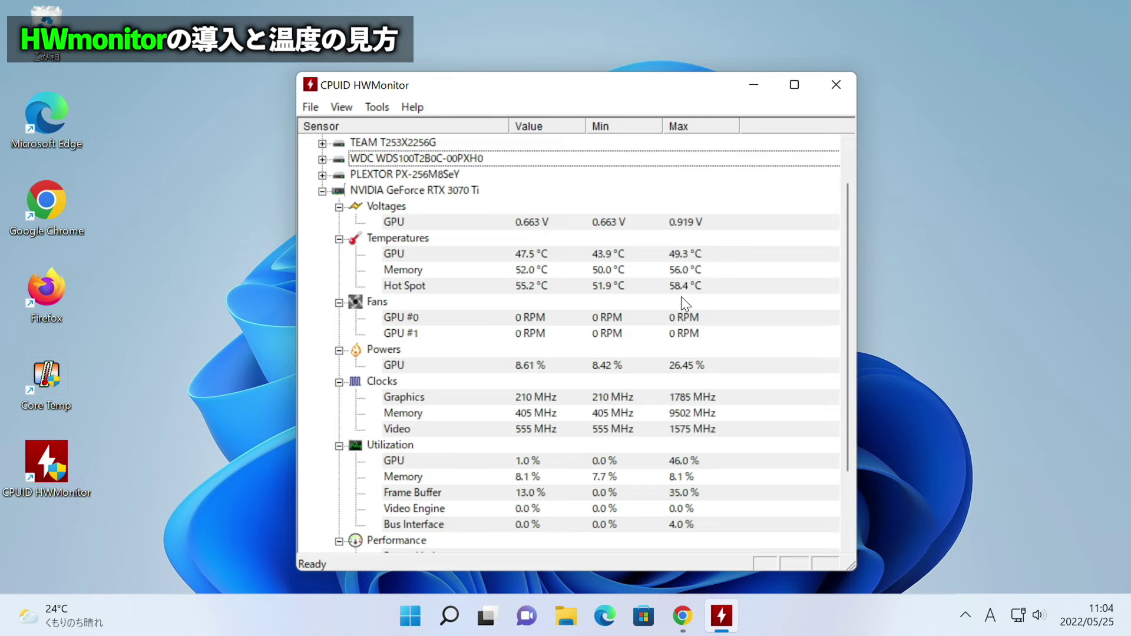
click(322, 190)
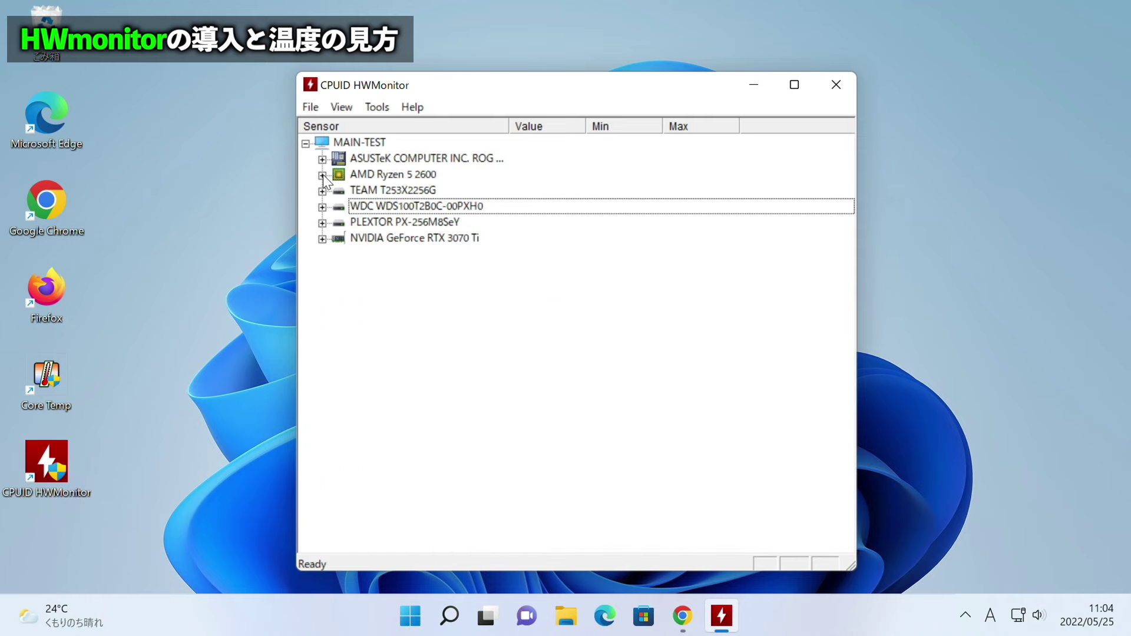
click(322, 174)
click(321, 175)
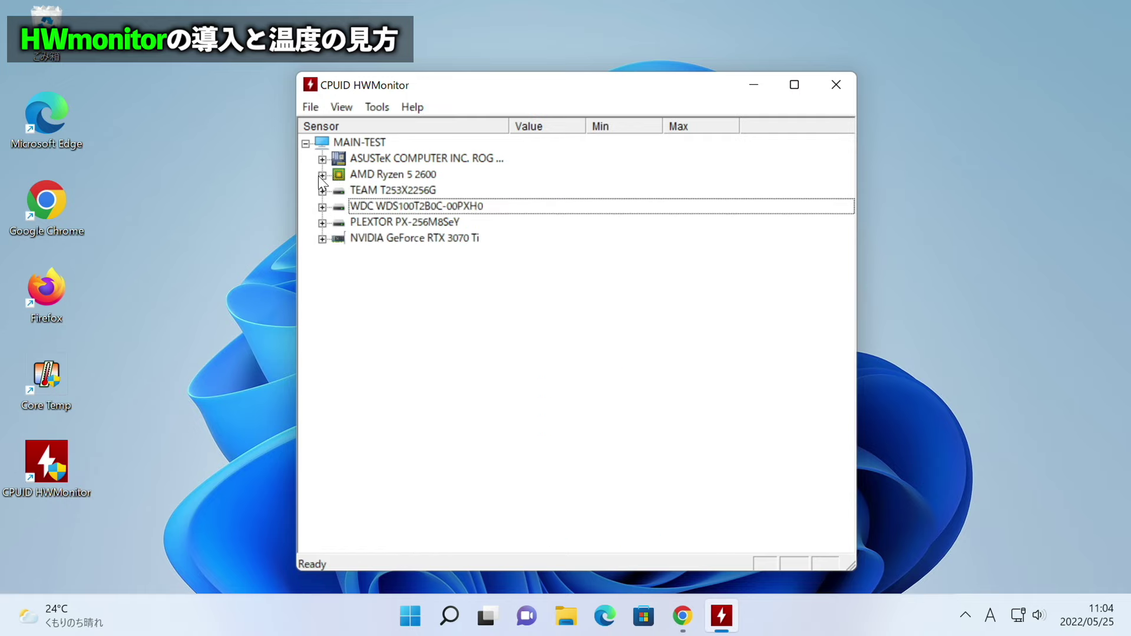